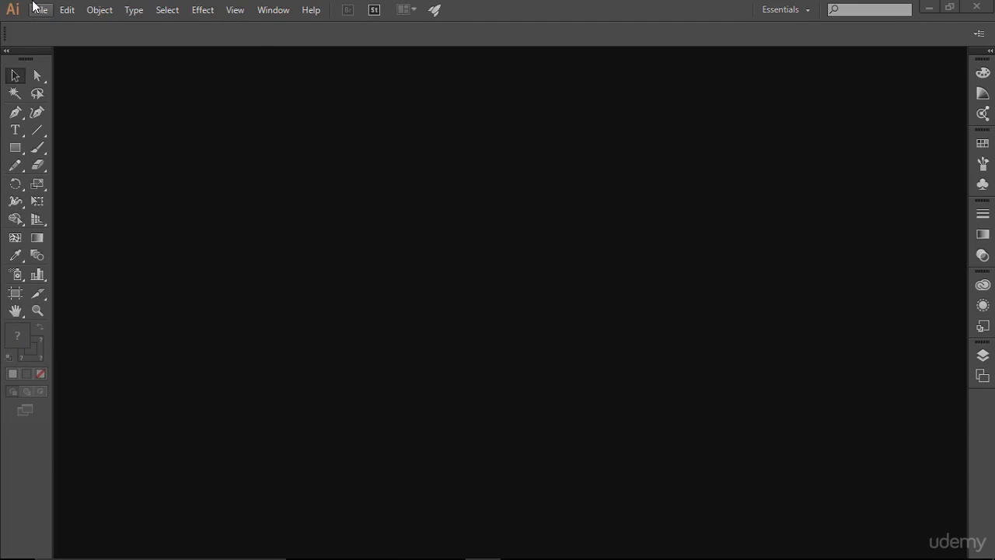
# Step: Start a new document and name it "Horizontal Business Card"
pyautogui.click(39, 10)
pyautogui.click(65, 26)
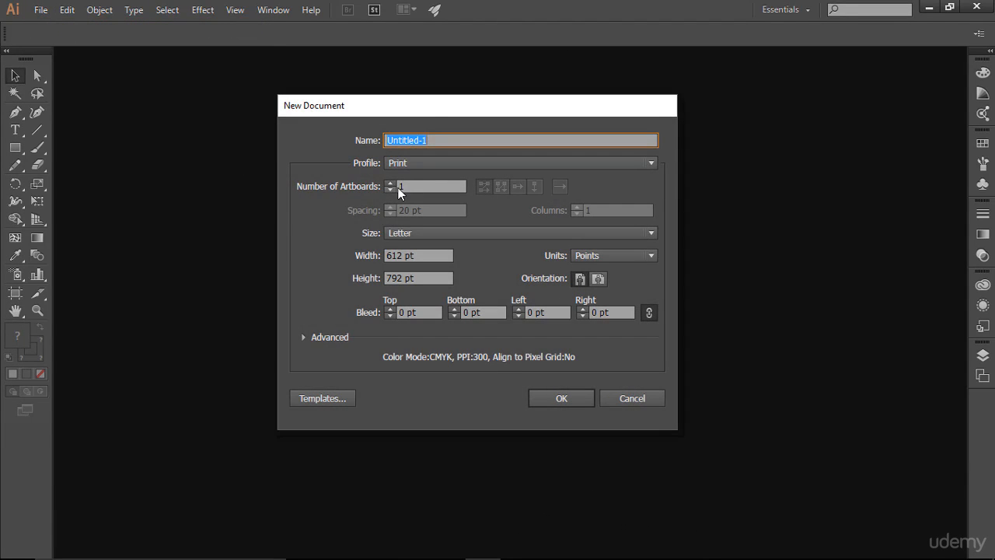
pyautogui.moveTo(432, 114)
pyautogui.mouseDown()
pyautogui.moveTo(443, 97)
pyautogui.moveTo(447, 125)
pyautogui.mouseUp()
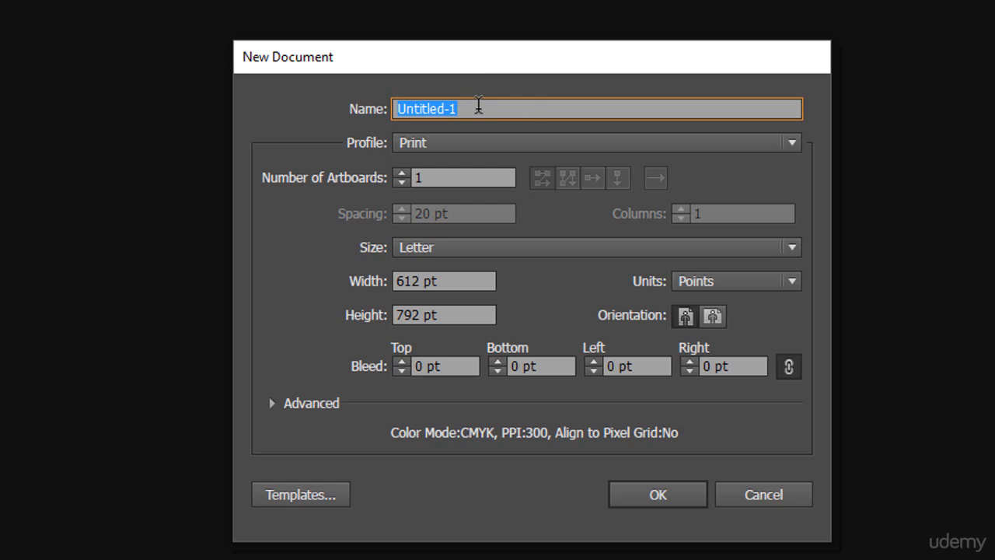
pyautogui.write('Horizontal Business Card')
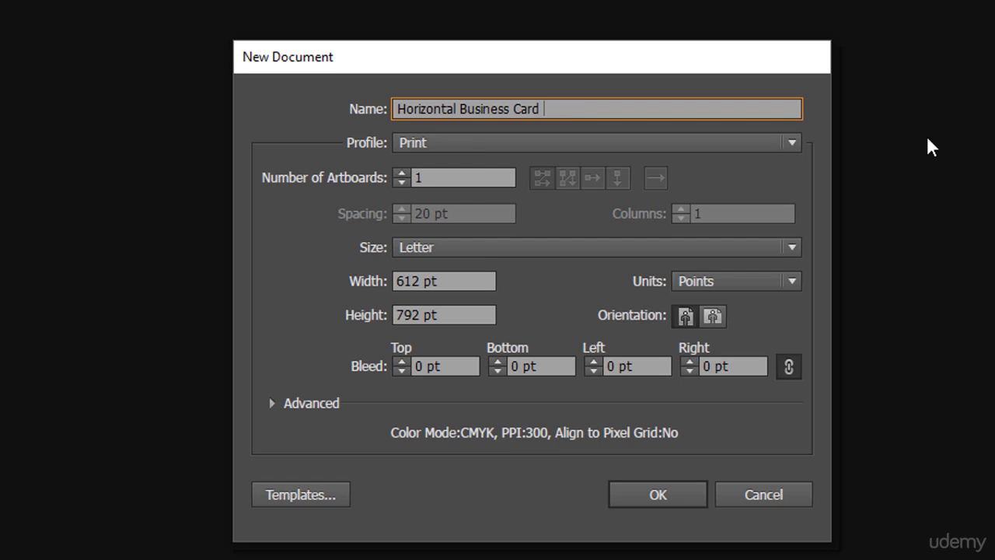
# Step: Try the Web profile for the document and switch back to the Print profile
pyautogui.click(790, 134)
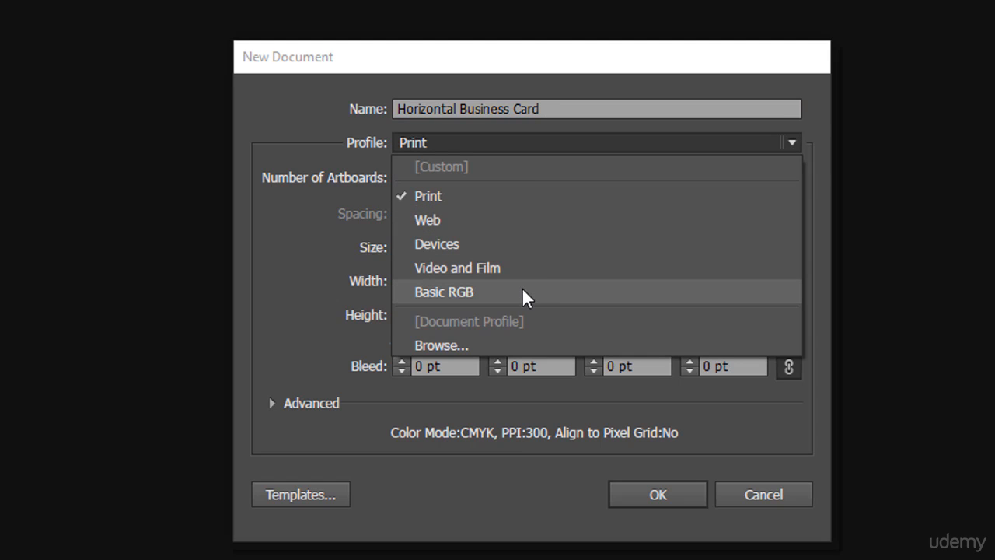
pyautogui.click(532, 225)
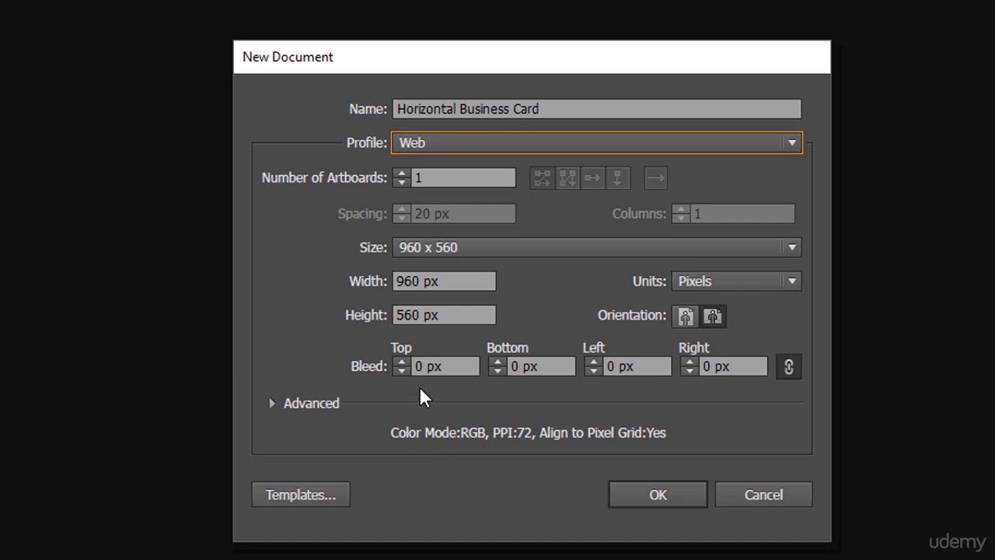
pyautogui.click(790, 143)
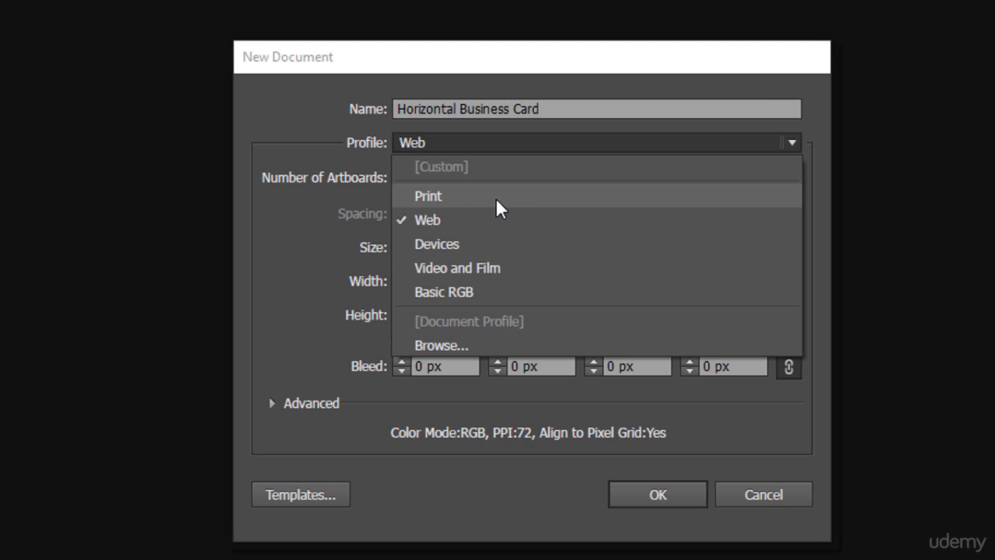
pyautogui.click(495, 204)
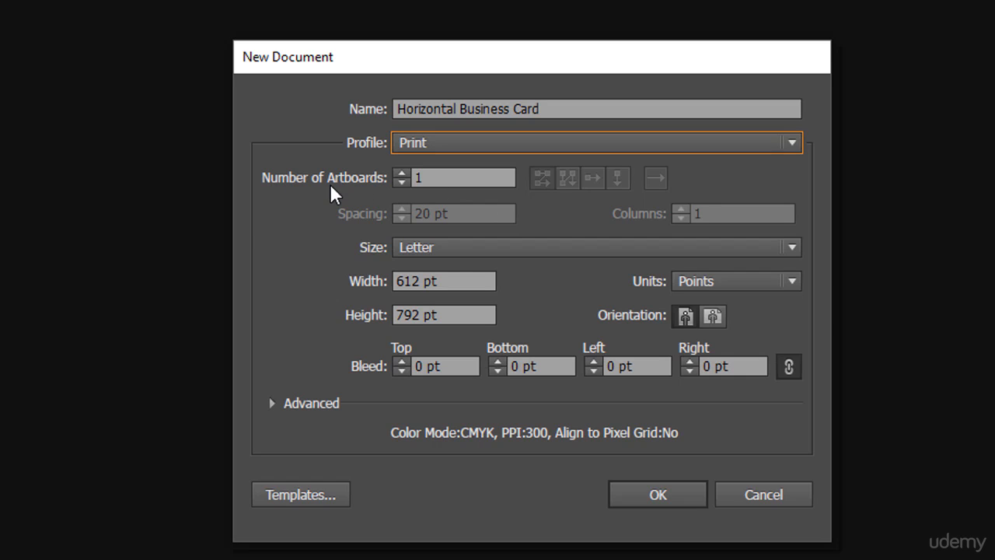
# Step: Set the number of artboards to 2 and the document units to Inches
pyautogui.click(401, 173)
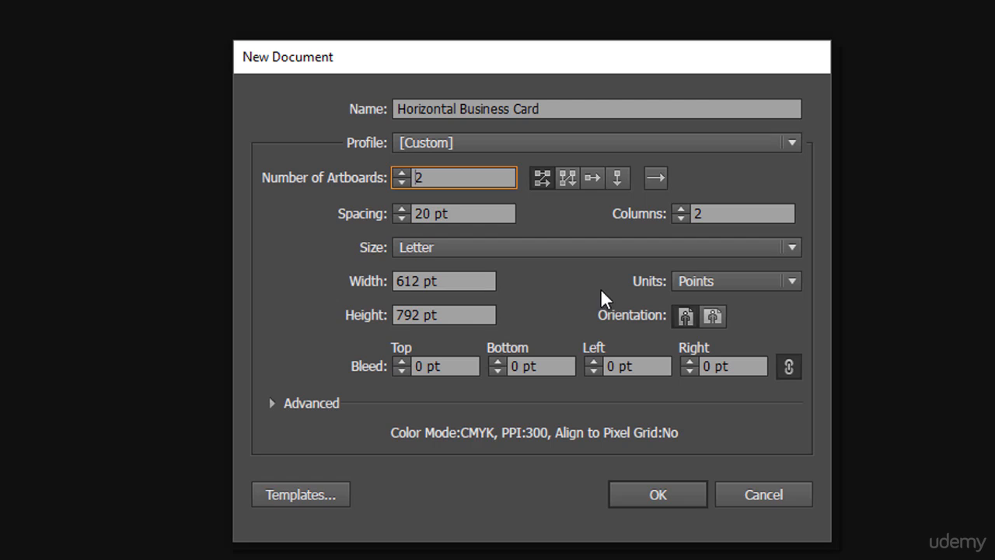
pyautogui.click(786, 281)
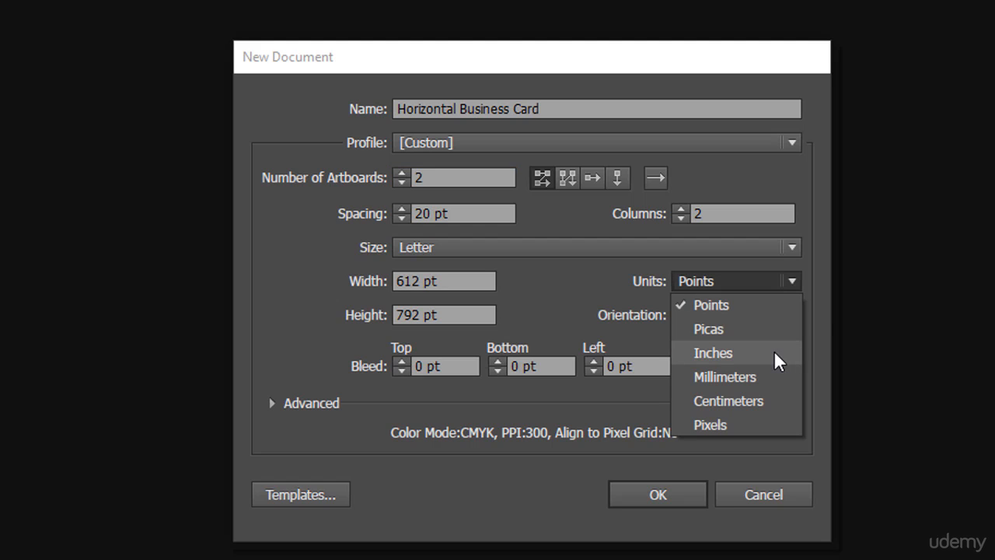
pyautogui.click(773, 354)
pyautogui.click(792, 282)
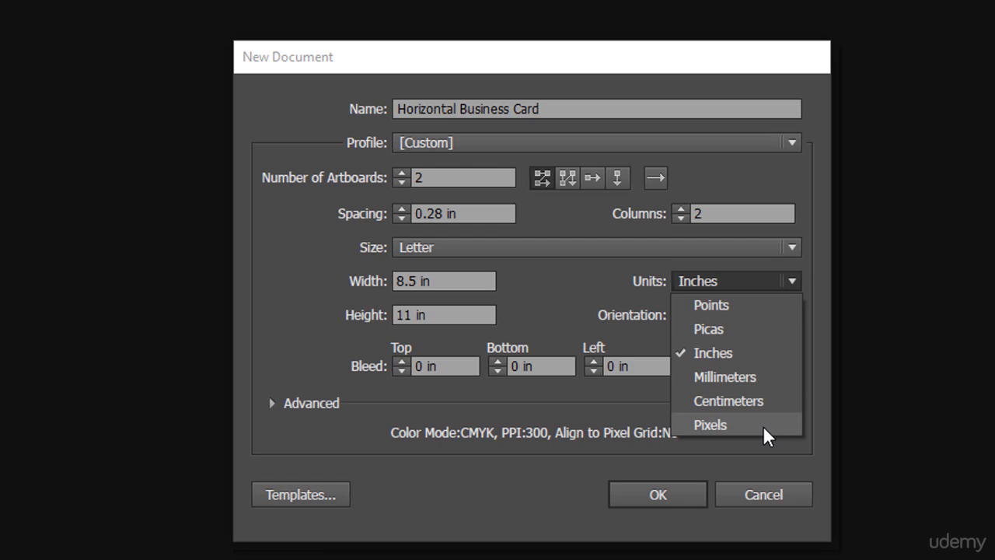
pyautogui.click(770, 355)
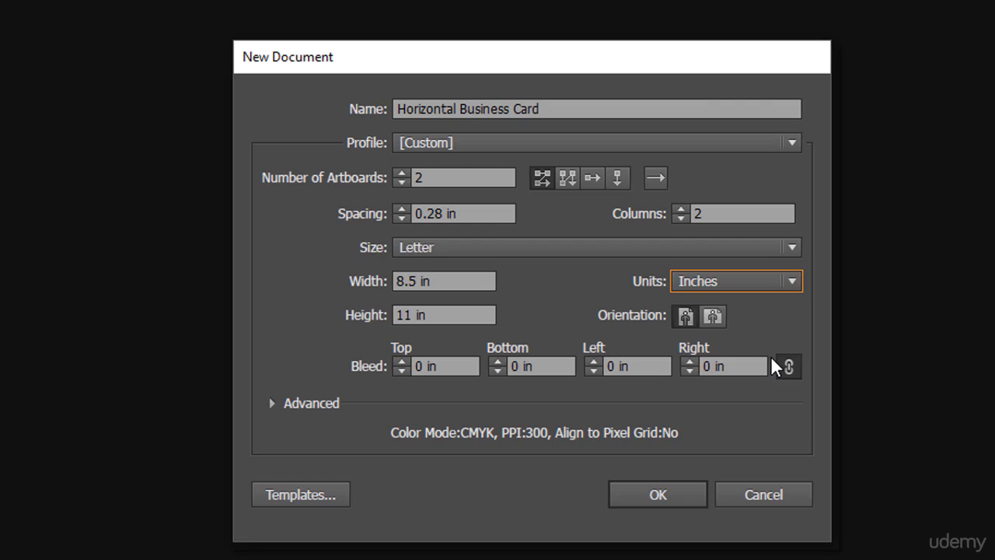
# Step: Set the artboard width to 3.5 in and the height to 2 in
pyautogui.click(435, 285)
pyautogui.click(451, 279)
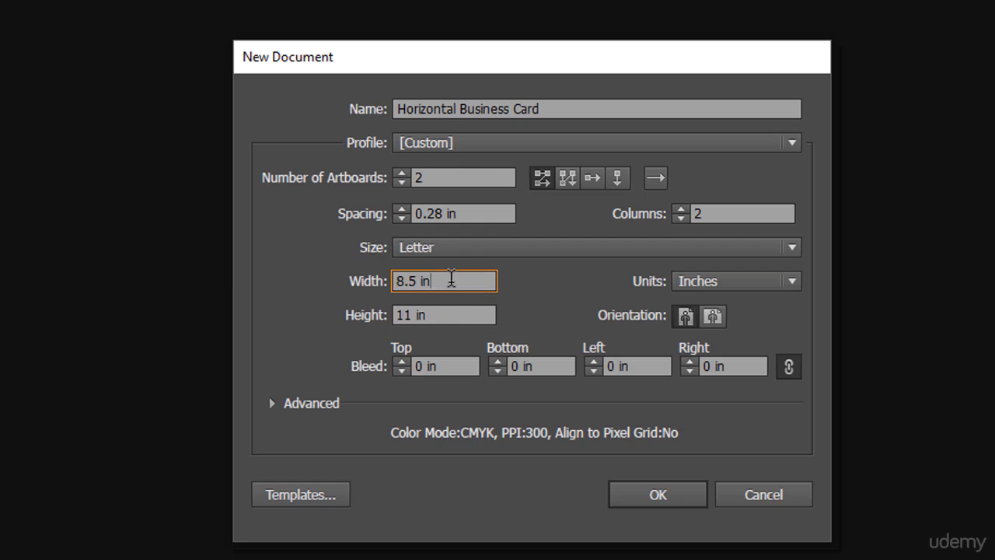
pyautogui.press('BackSpace')
pyautogui.press('BackSpace')
pyautogui.press('BackSpace')
pyautogui.press('BackSpace')
pyautogui.press('BackSpace')
pyautogui.press('BackSpace')
pyautogui.write('3.5')
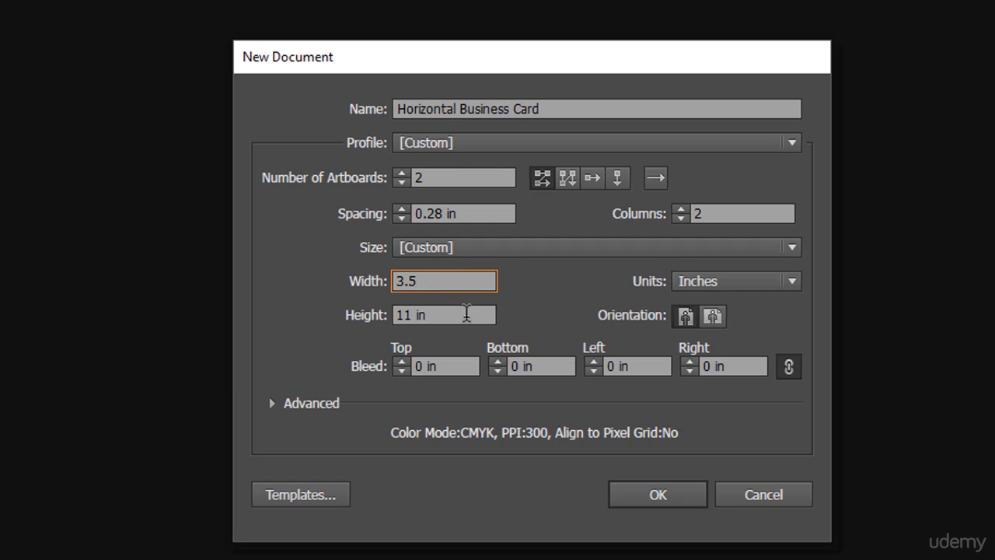
pyautogui.click(462, 314)
pyautogui.write('2')
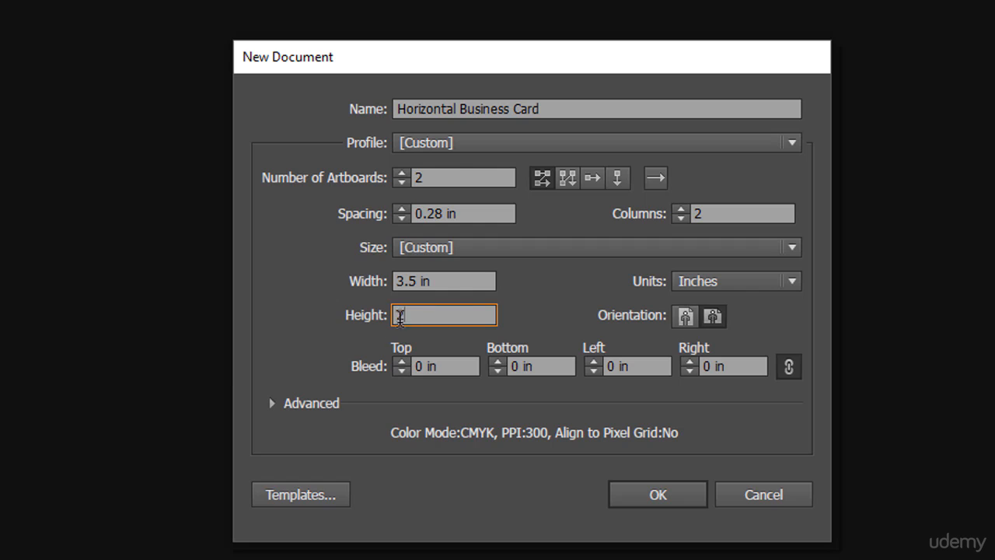
pyautogui.click(466, 280)
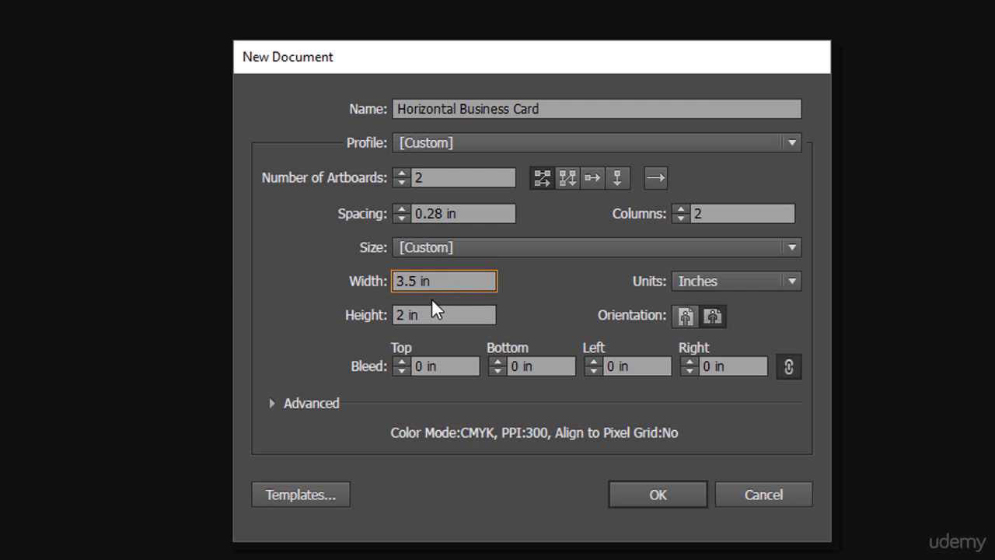
# Step: Try the portrait orientation, return to landscape, and create the document
pyautogui.click(681, 317)
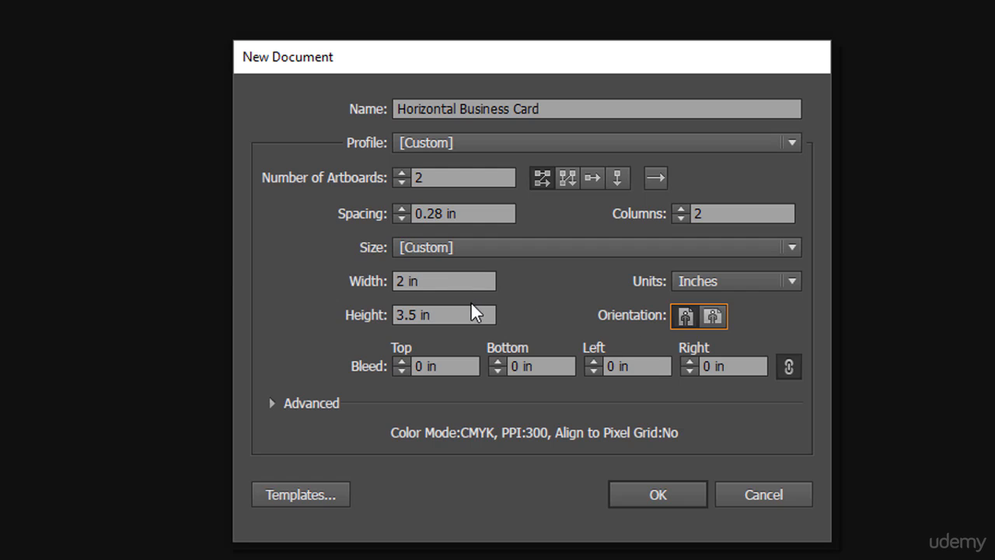
pyautogui.click(711, 317)
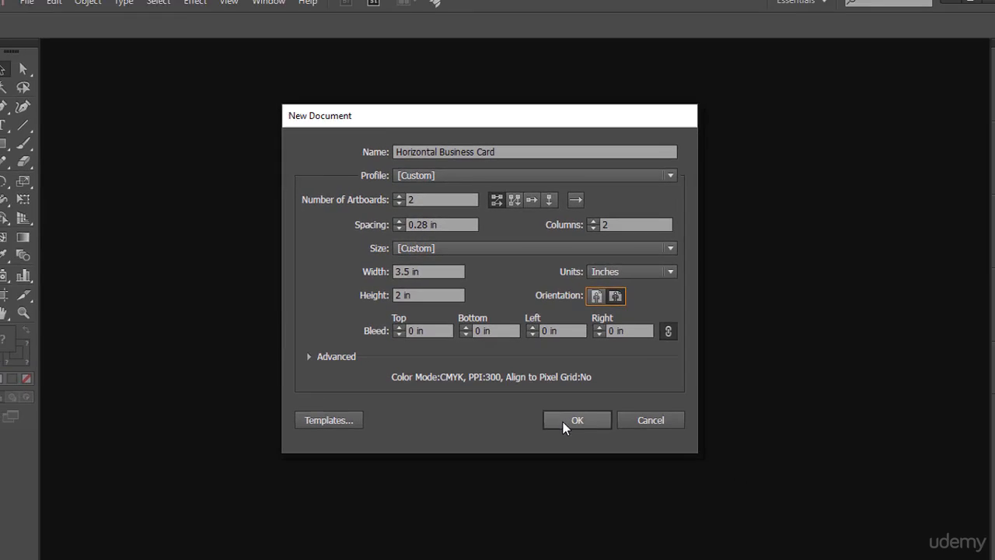
pyautogui.click(573, 422)
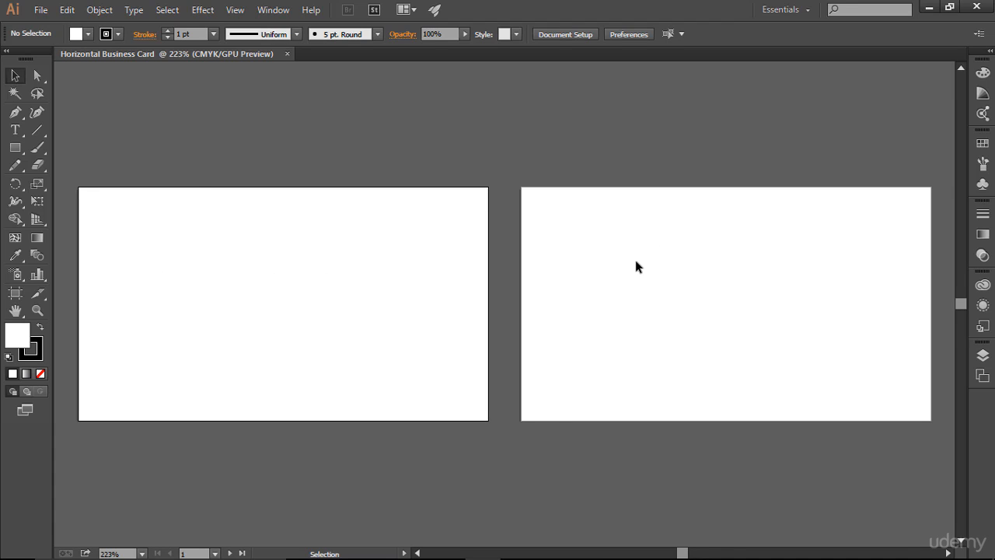
pyautogui.hotkey('ctrl', '0')
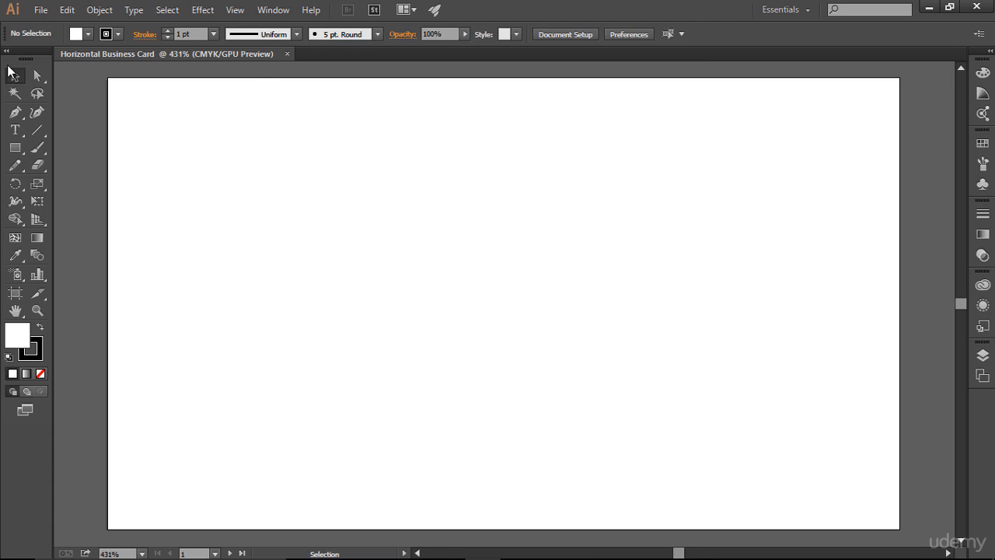
# Step: Start another new document and set a linked bleed of 0.125 in on all four sides
pyautogui.click(41, 9)
pyautogui.click(51, 22)
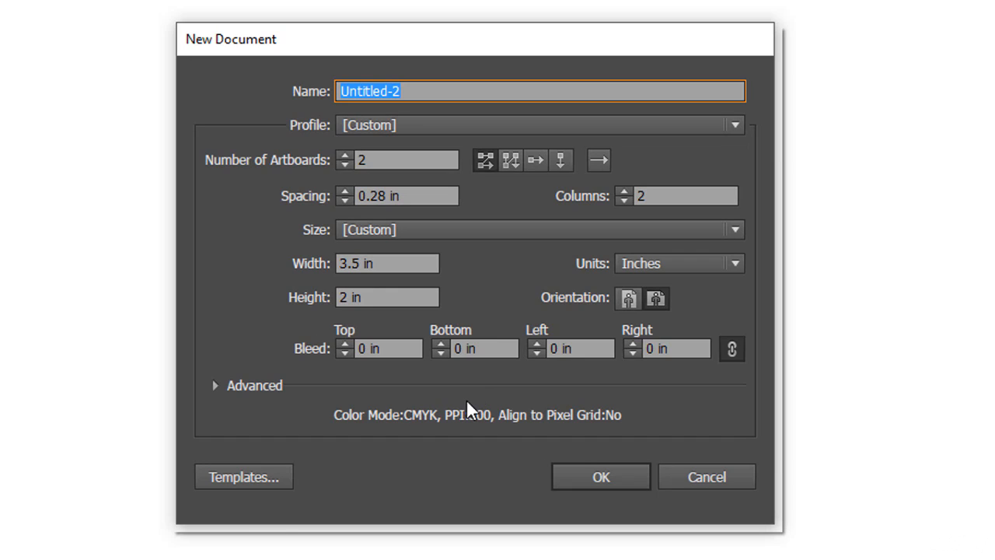
pyautogui.click(342, 343)
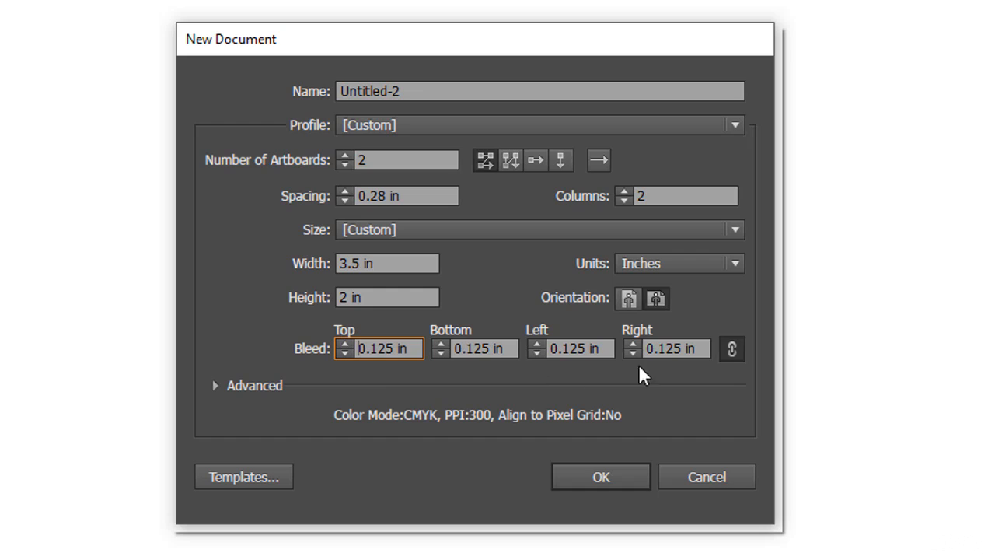
# Step: Try an unlinked top bleed of 0.25 in, then relink the sides and restore all bleeds to 0.125 in
pyautogui.click(736, 350)
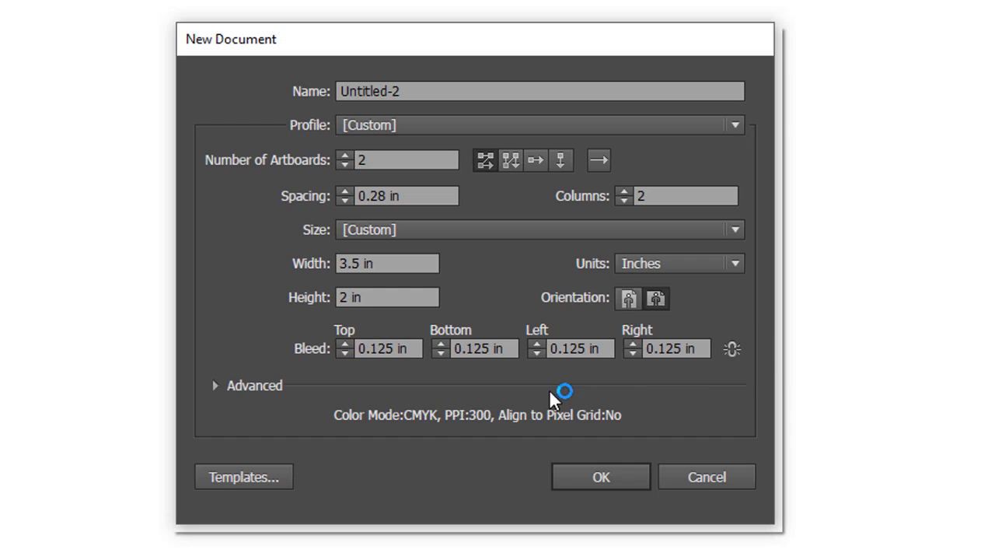
pyautogui.doubleClick(355, 349)
pyautogui.write('0.25')
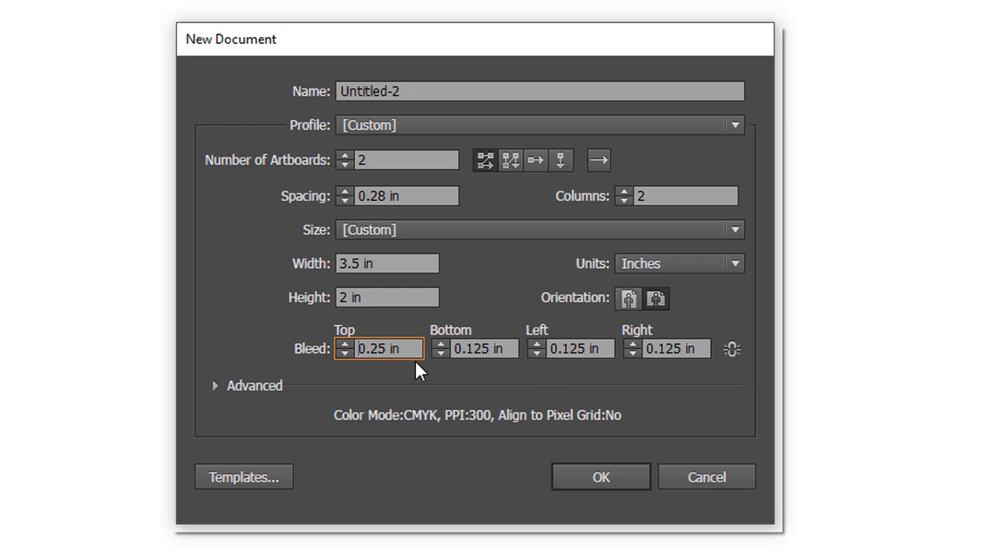
pyautogui.click(734, 354)
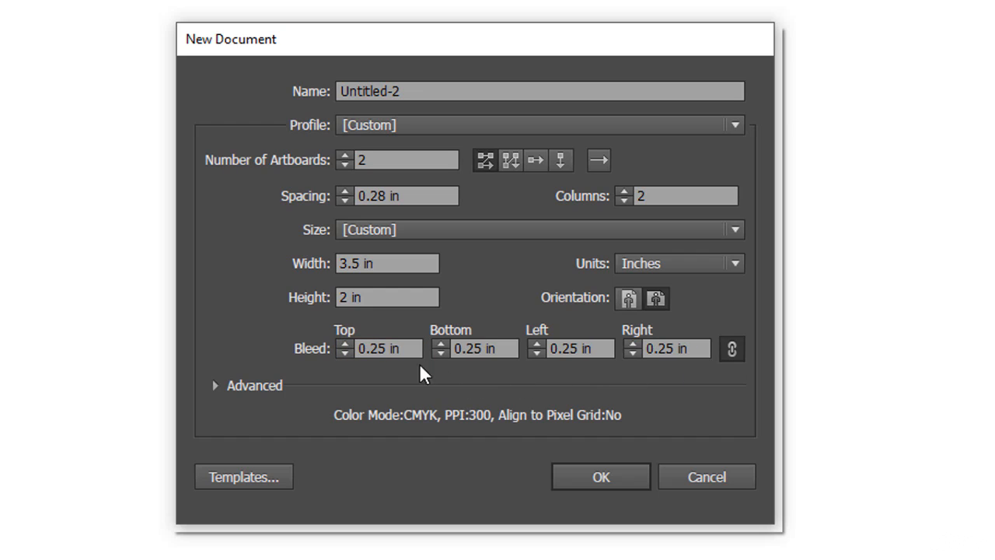
pyautogui.click(344, 355)
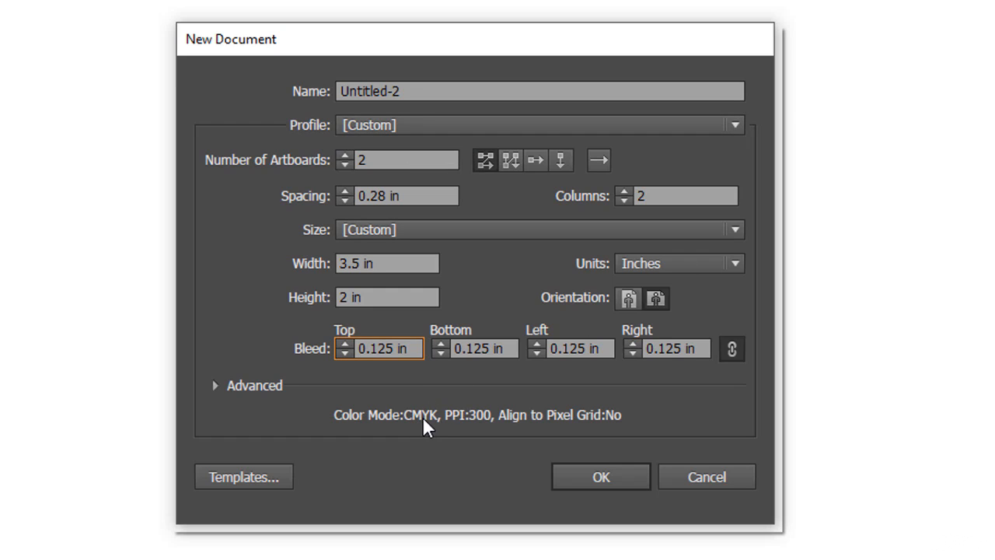
# Step: Select CMYK as the color mode in the new document's advanced settings
pyautogui.click(217, 385)
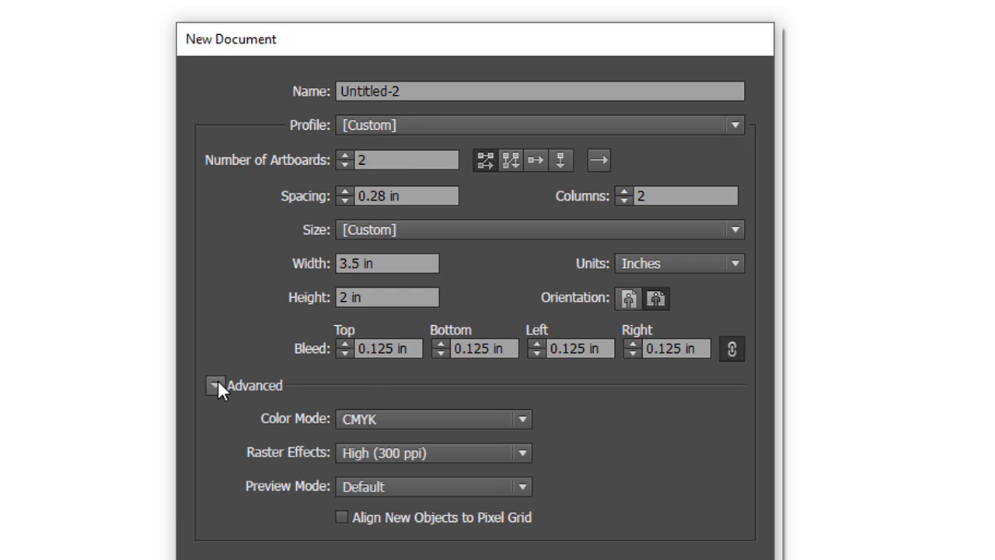
pyautogui.click(479, 418)
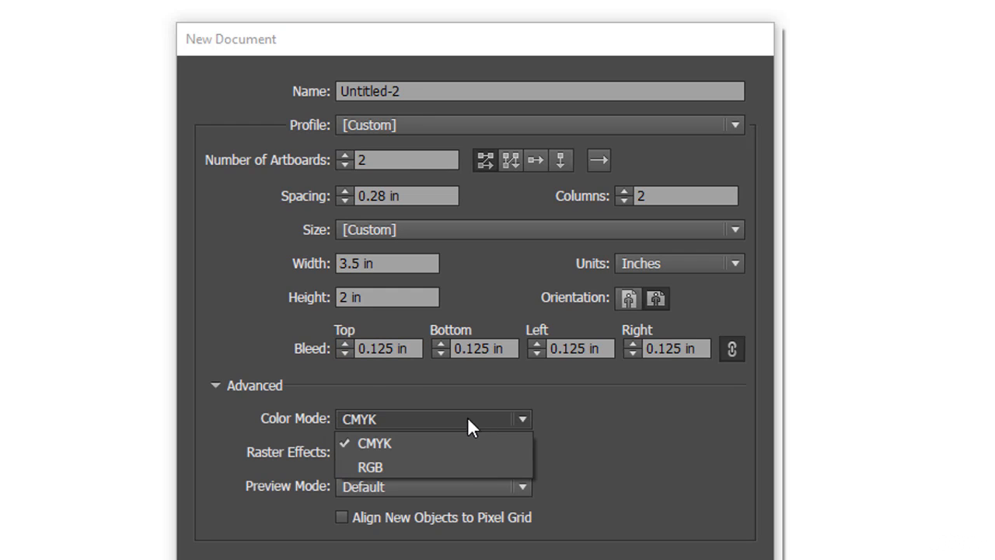
pyautogui.click(440, 446)
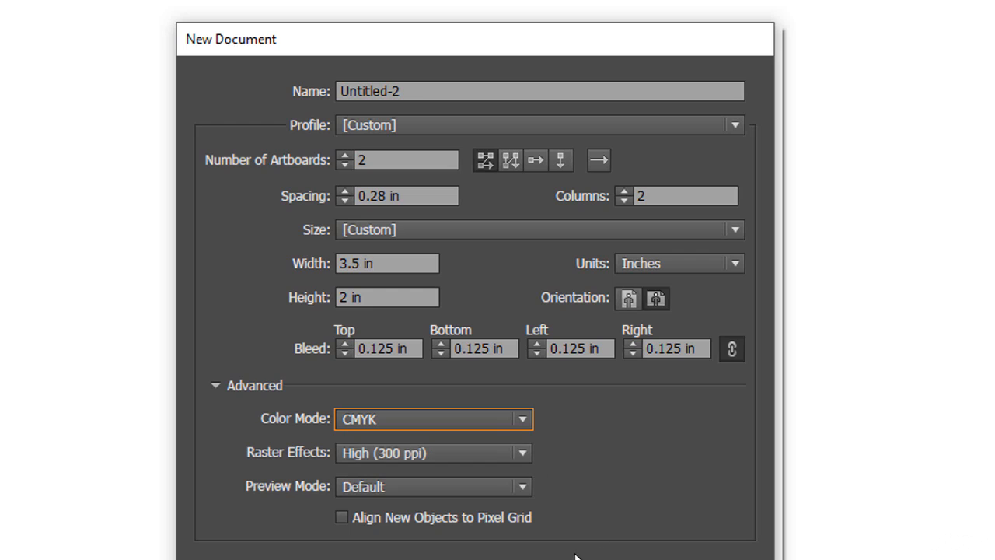
pyautogui.click(216, 385)
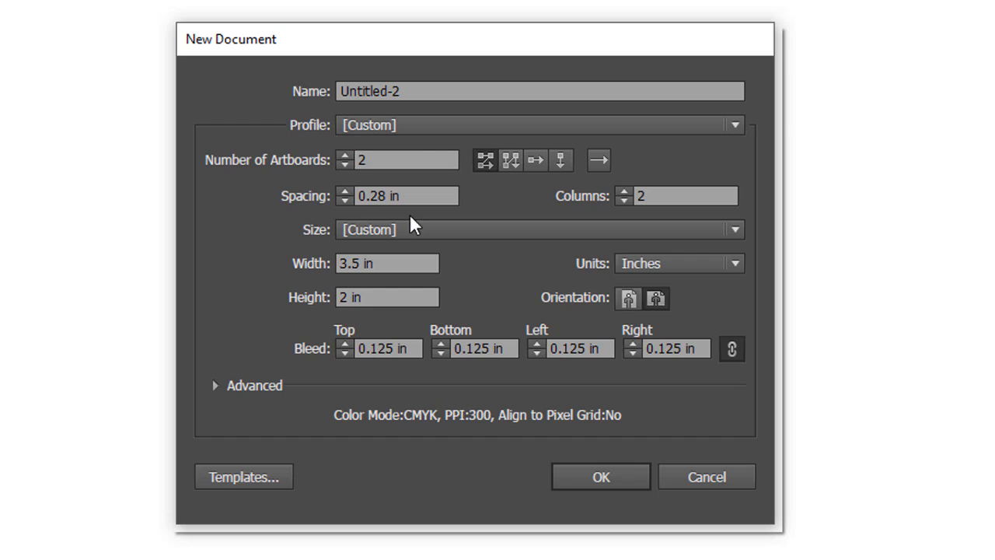
# Step: Create the document under the name "Horizontal Business Card" and close the earlier document that has no bleed
pyautogui.moveTo(427, 89); pyautogui.dragTo(302, 97)
pyautogui.write('Horizontal Business Card')
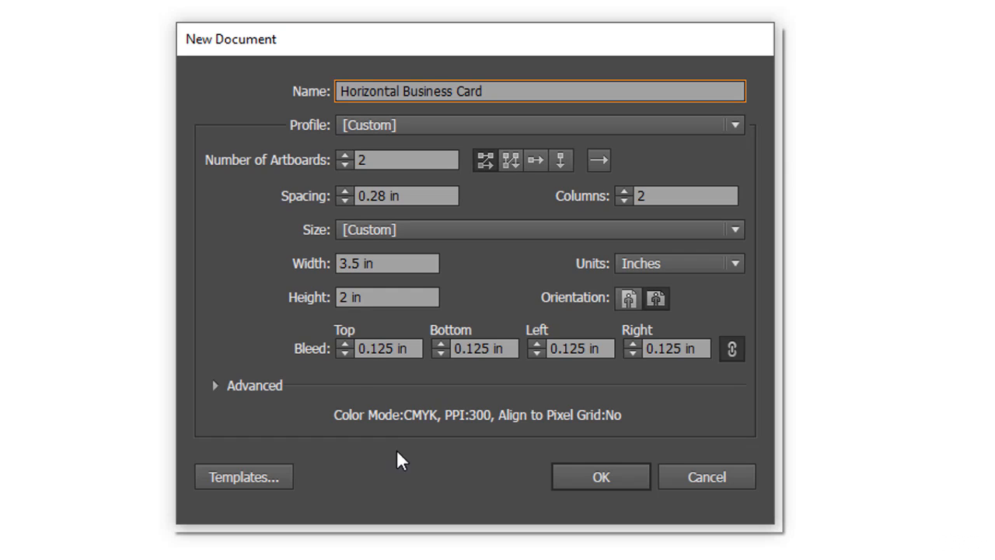
pyautogui.click(591, 475)
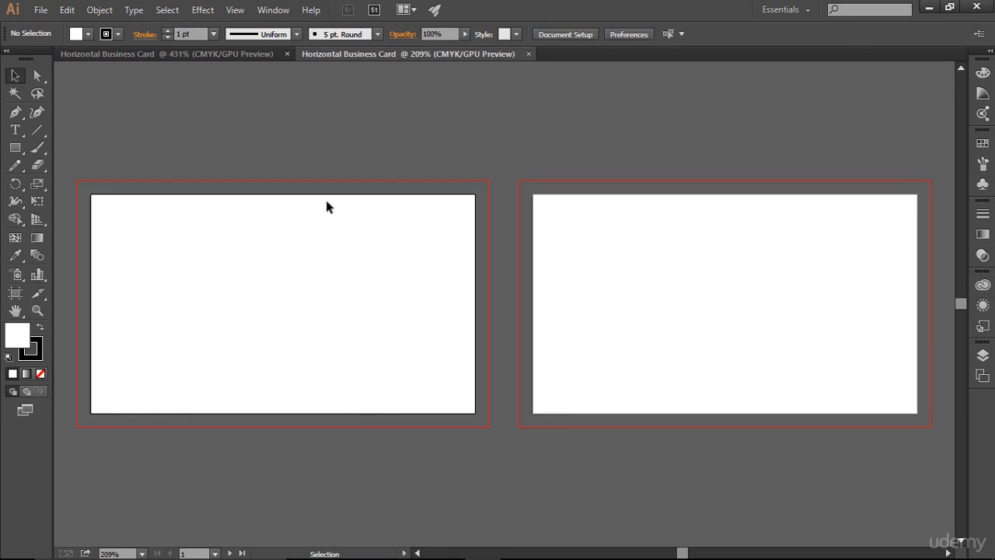
pyautogui.click(287, 54)
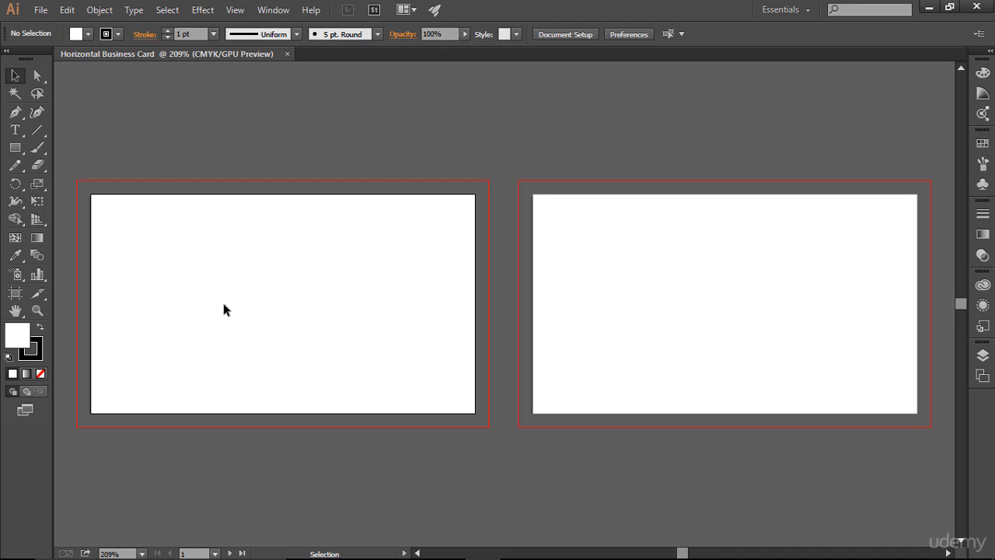
# Step: Draw a rectangle about 1.49 in wide and 0.74 in high near the middle of the first artboard
pyautogui.press('a')
pyautogui.press('v')
pyautogui.press('a')
pyautogui.hotkey('ctrl', '0')
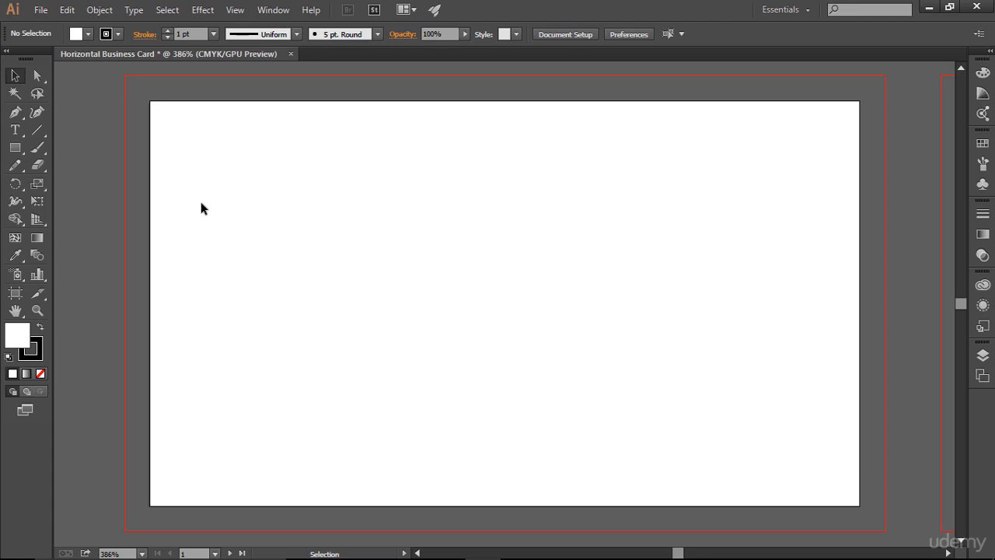
pyautogui.click(15, 147)
pyautogui.moveTo(342, 201)
pyautogui.mouseDown()
pyautogui.moveTo(546, 282)
pyautogui.moveTo(642, 352)
pyautogui.mouseUp()
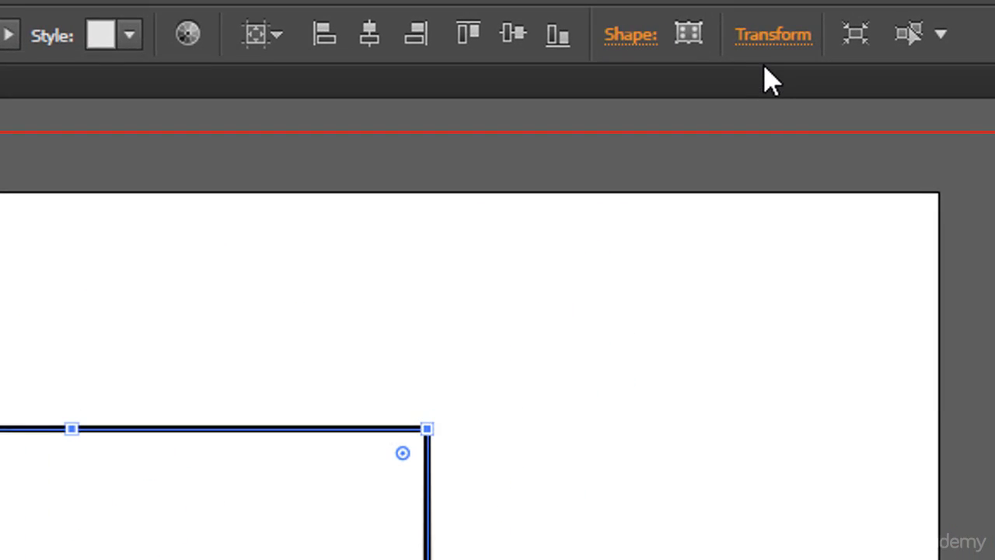
# Step: Set the rectangle's width to 3.25 in and its height to 1.75 in
pyautogui.click(769, 42)
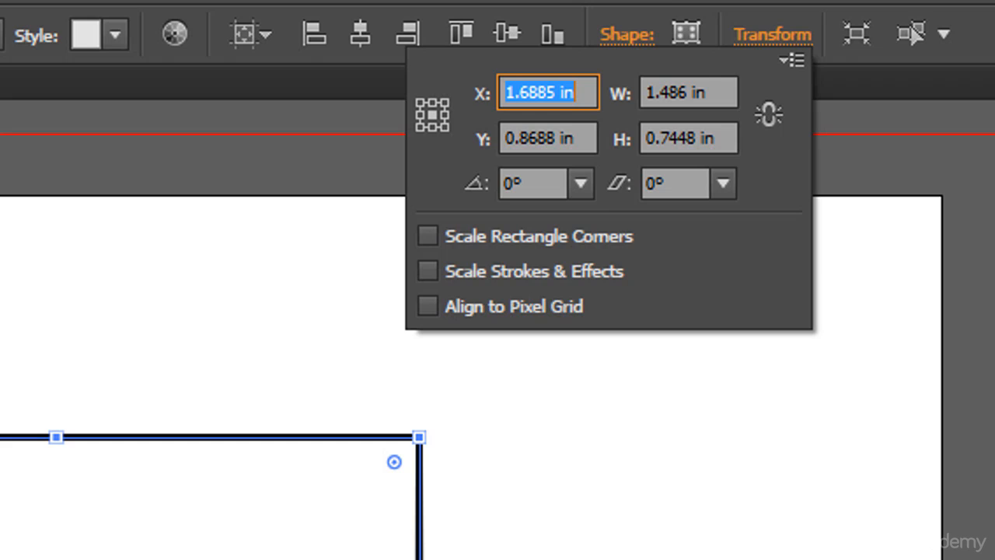
pyautogui.click(731, 88)
pyautogui.write('3.')
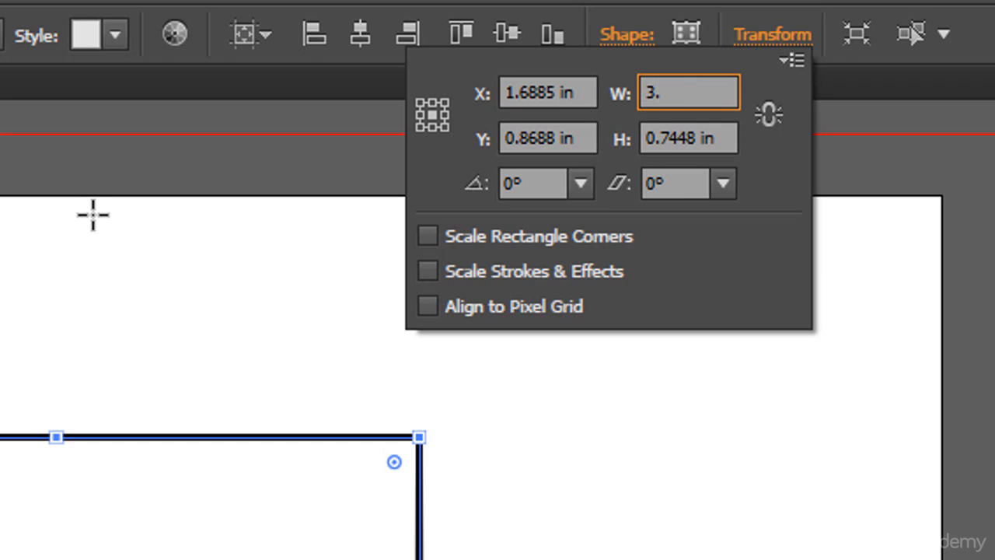
pyautogui.write('25')
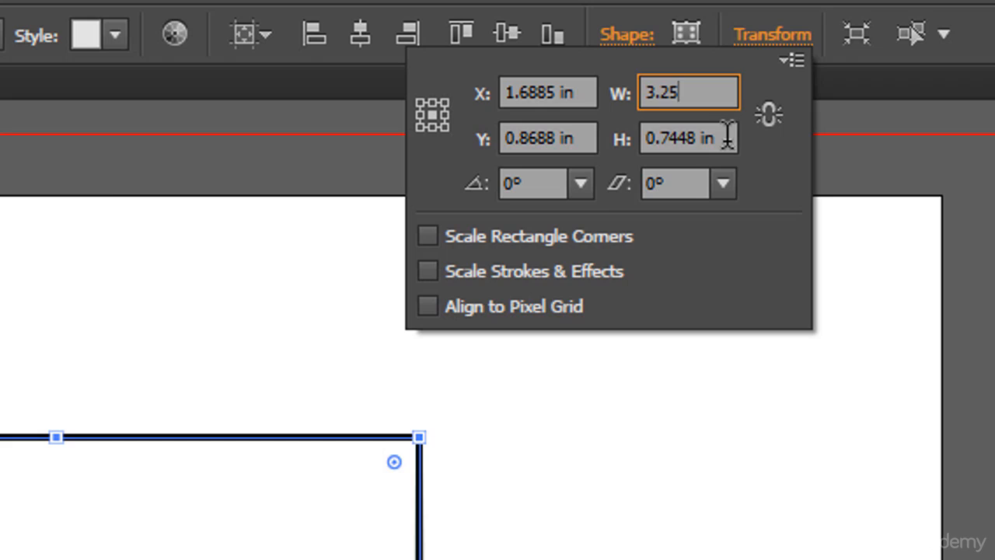
pyautogui.press('Tab')
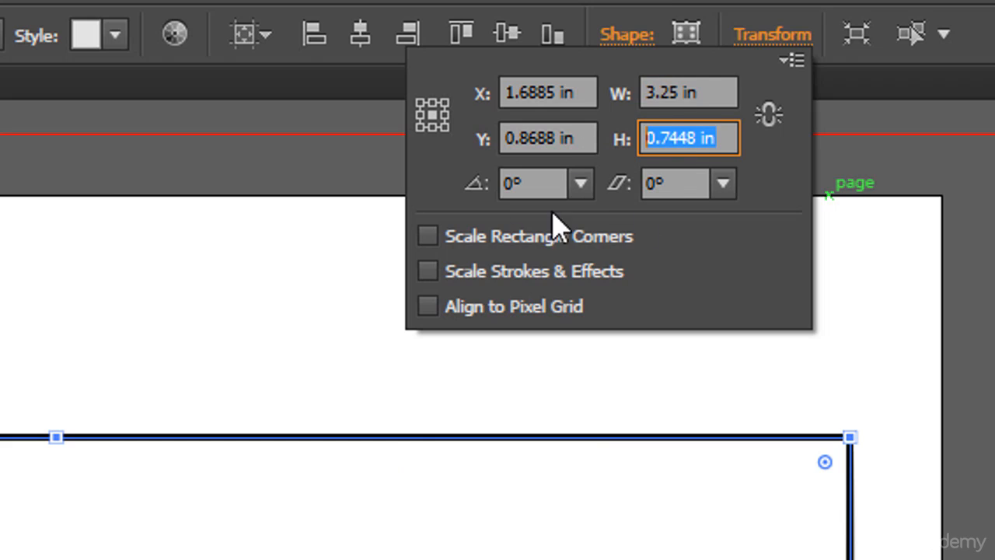
pyautogui.write('1')
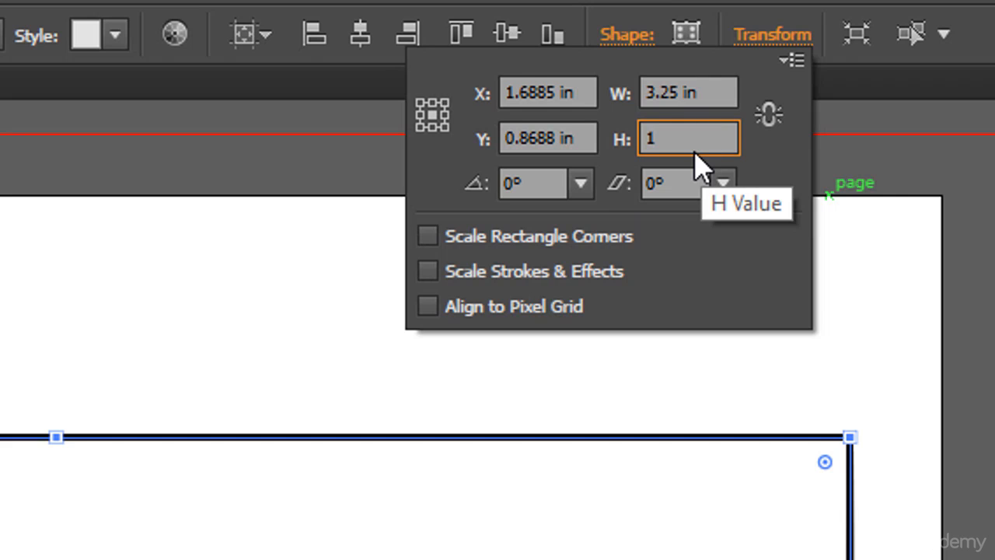
pyautogui.write('.75')
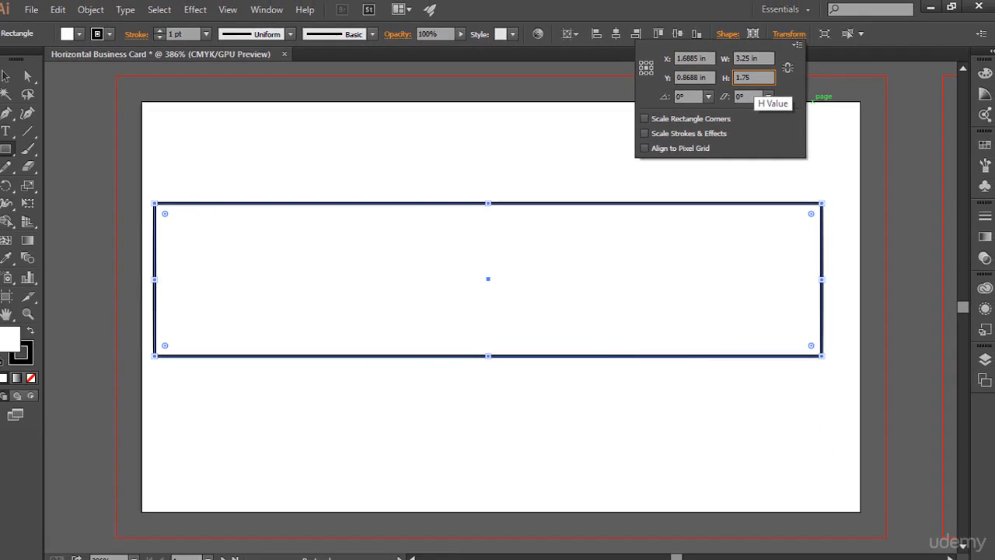
pyautogui.press('Return')
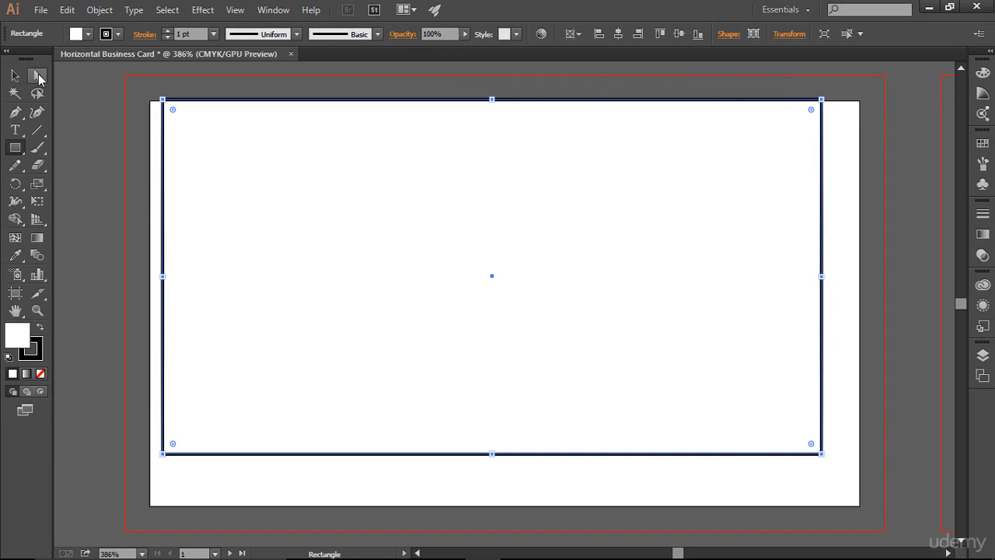
# Step: Center the rectangle vertically and horizontally on the first artboard and deselect it
pyautogui.press('v')
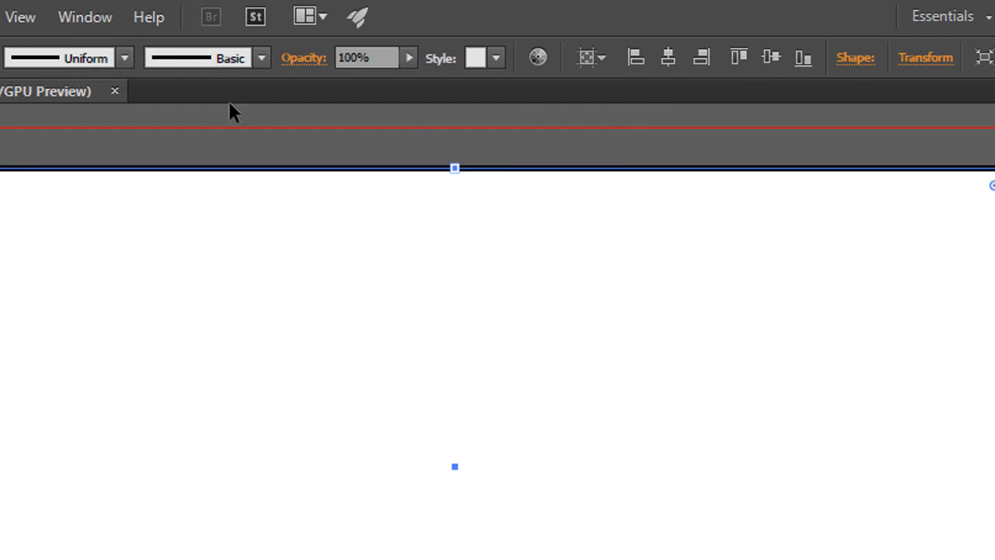
pyautogui.click(85, 29)
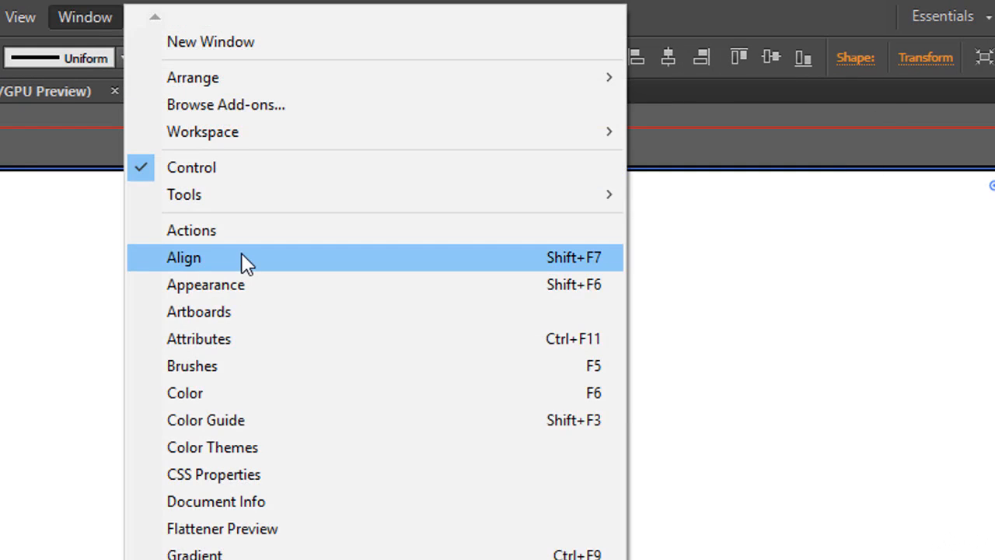
pyautogui.click(238, 257)
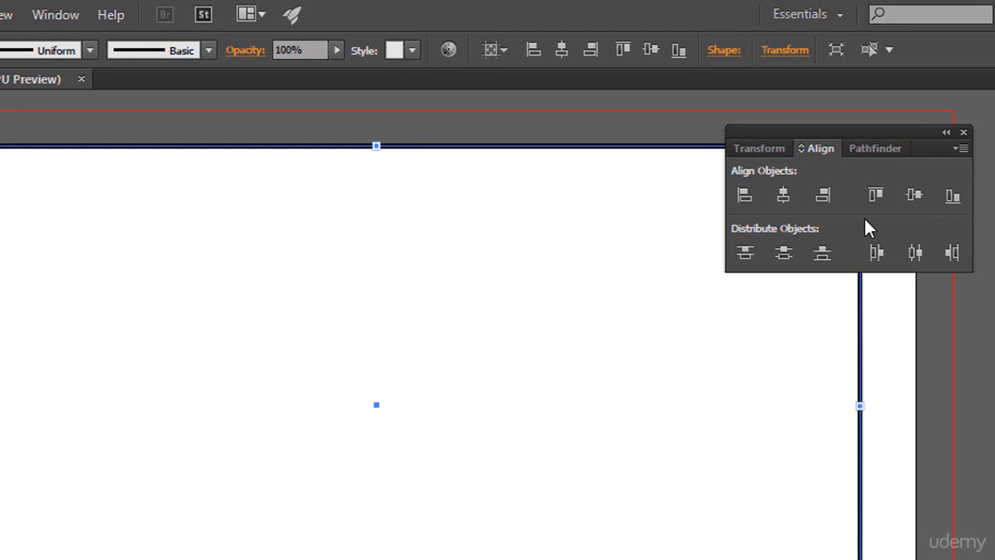
pyautogui.click(963, 132)
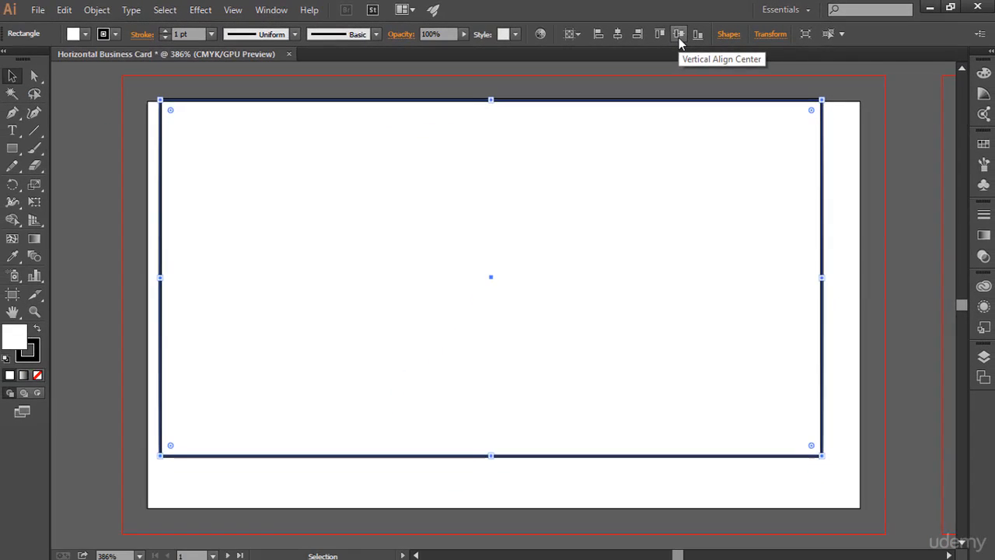
pyautogui.click(679, 37)
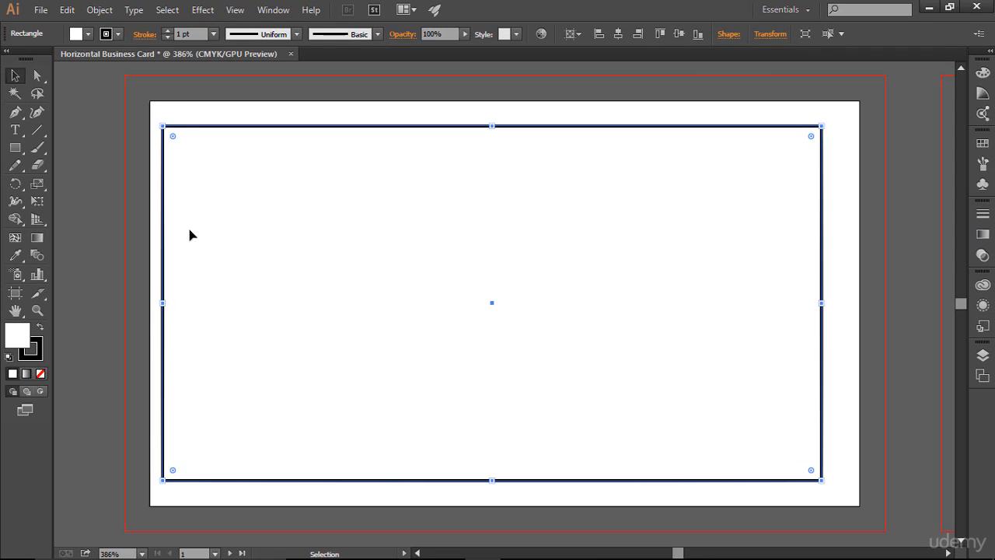
pyautogui.click(619, 38)
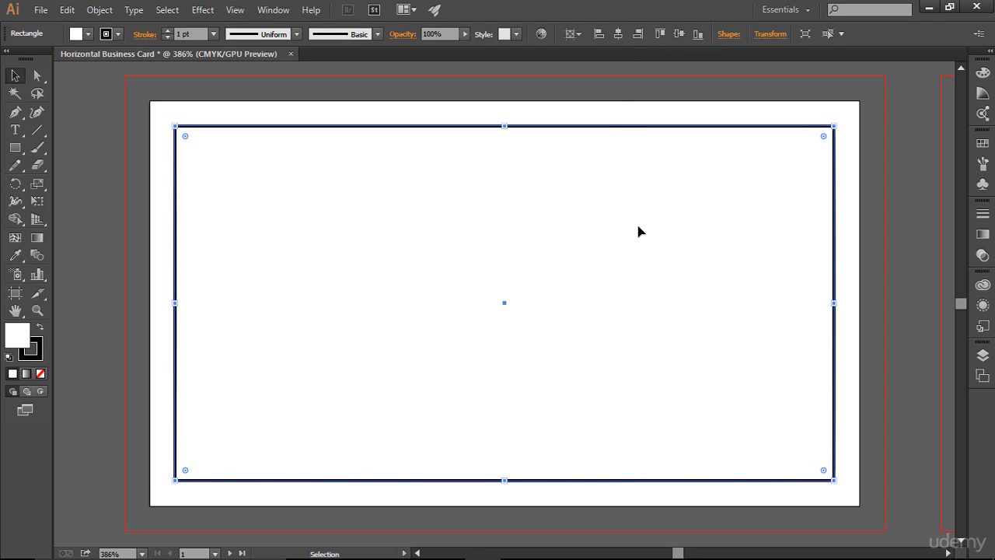
pyautogui.click(646, 98)
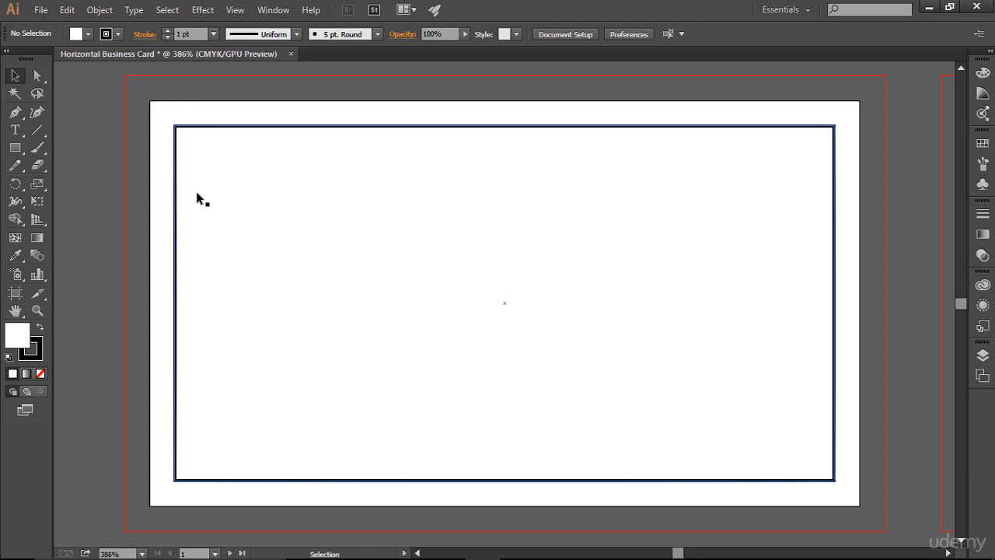
# Step: Draw a horizontal 0.25 in line from the left bleed edge to the rectangle's left edge and delete it
pyautogui.click(43, 133)
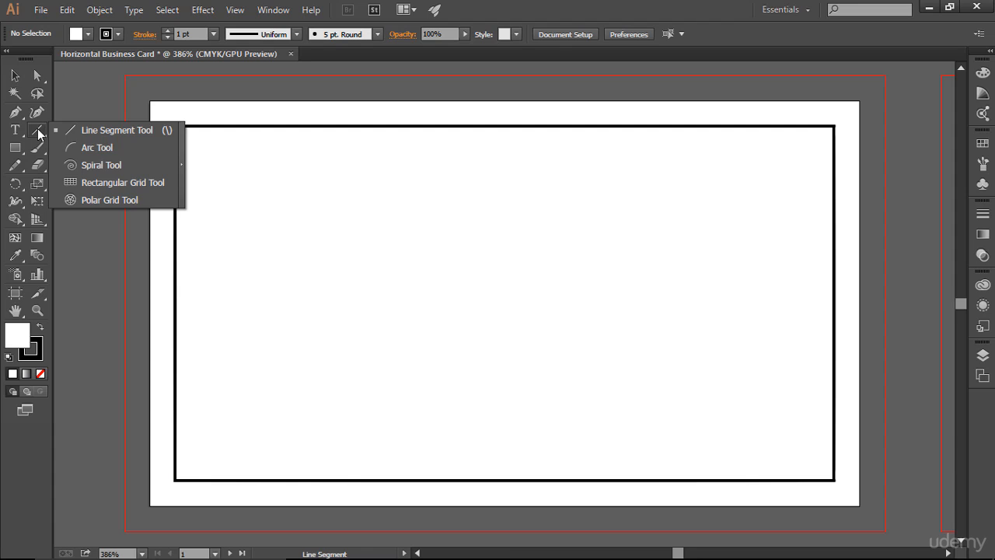
pyautogui.click(119, 133)
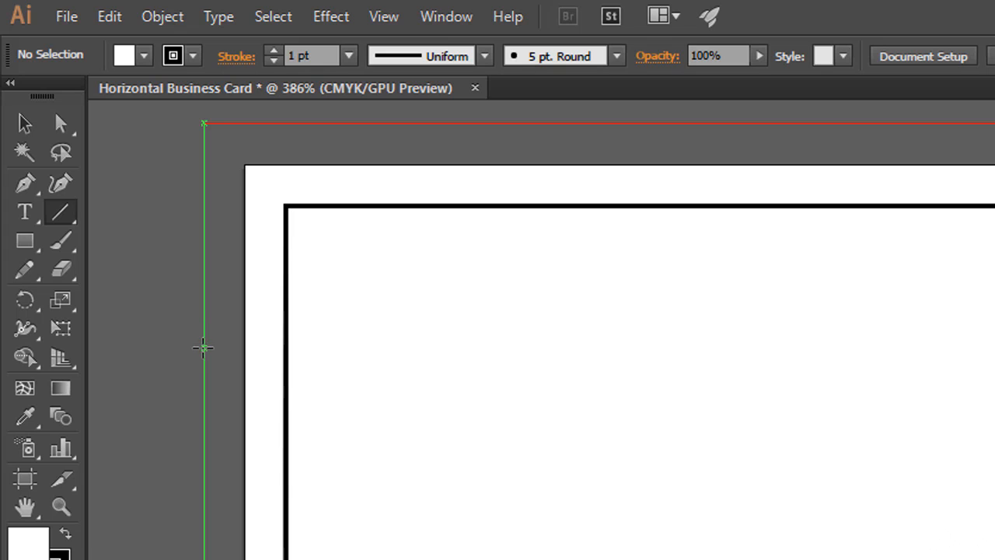
pyautogui.moveTo(205, 347); pyautogui.dragTo(285, 346)
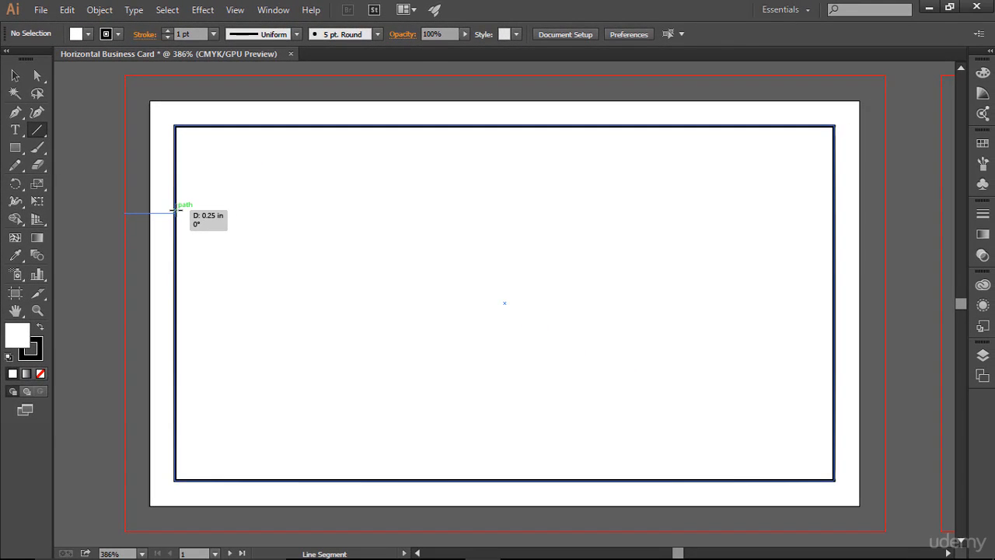
pyautogui.moveTo(174, 208); pyautogui.dragTo(174, 208)
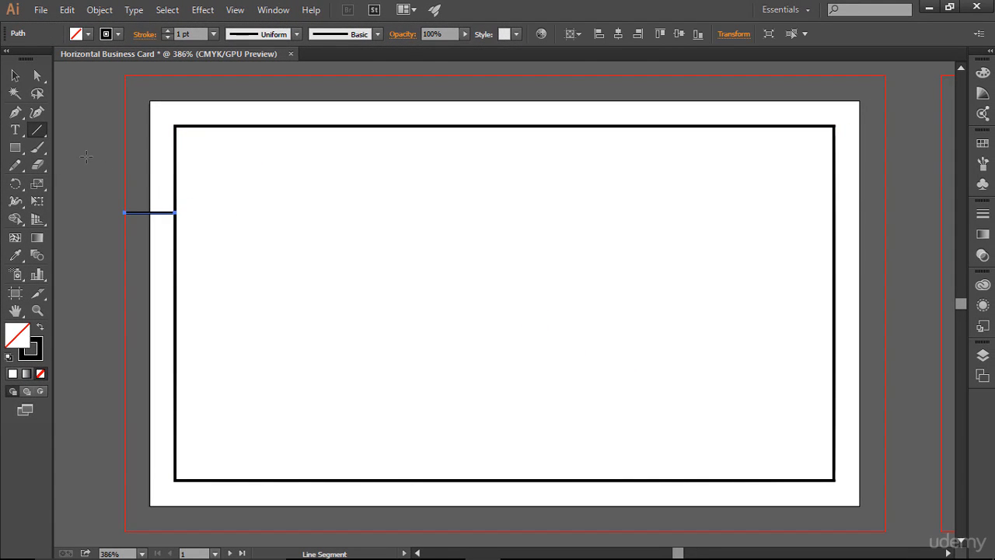
pyautogui.click(15, 75)
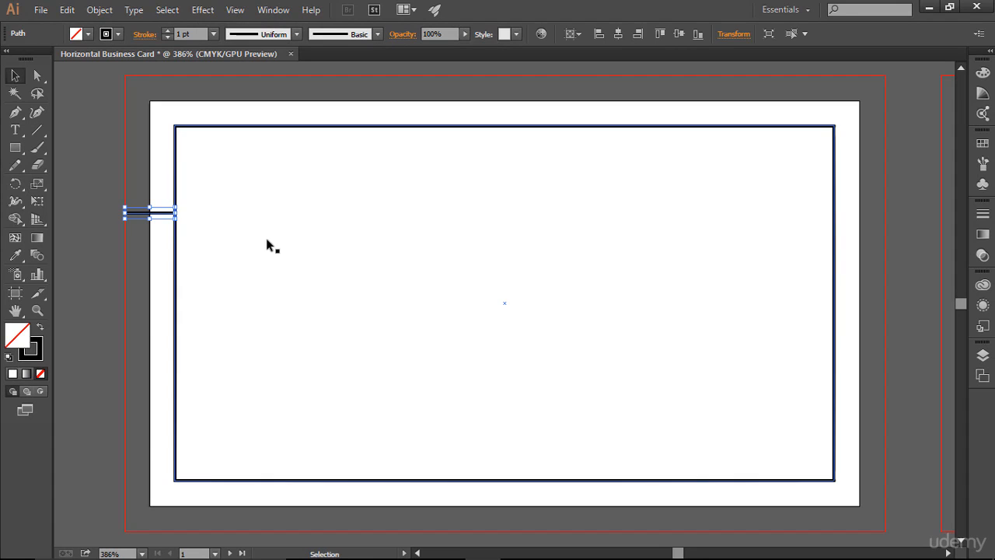
pyautogui.press('Delete')
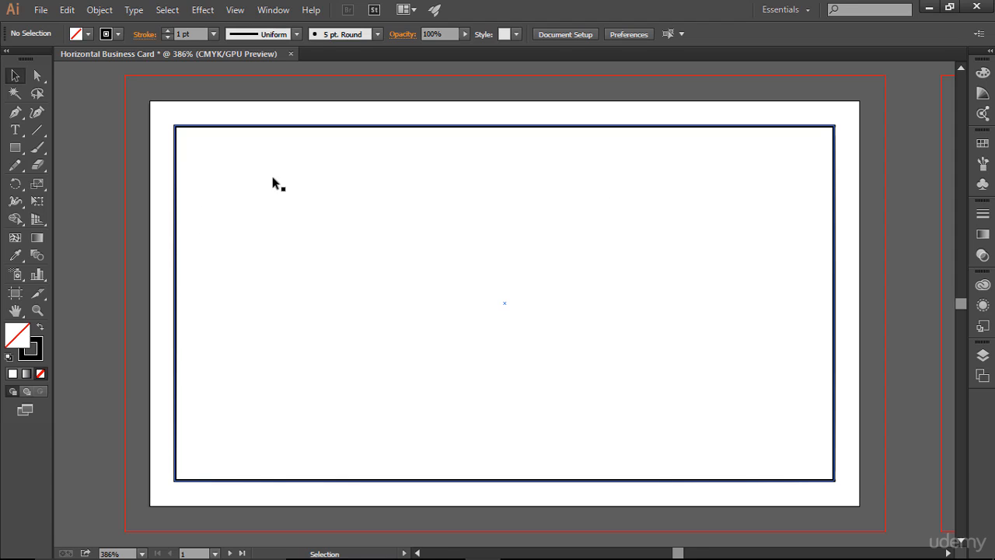
# Step: Show the rulers and place four guides along the top, left, right and bottom edges of the rectangle
pyautogui.click(588, 126)
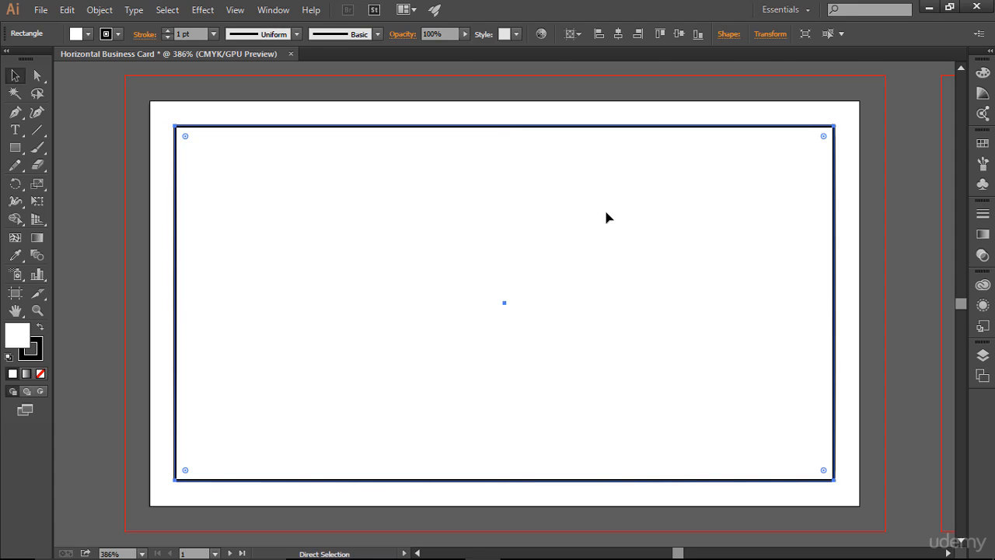
pyautogui.hotkey('ctrl', 'r')
pyautogui.moveTo(506, 72); pyautogui.dragTo(515, 126)
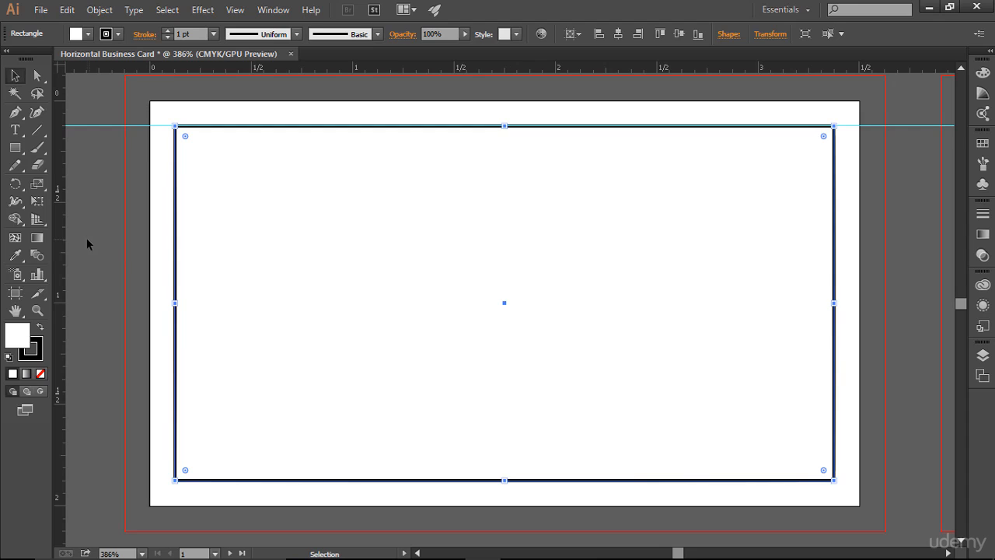
pyautogui.moveTo(59, 253); pyautogui.dragTo(174, 267)
pyautogui.moveTo(62, 259); pyautogui.dragTo(834, 335)
pyautogui.moveTo(381, 68); pyautogui.dragTo(433, 480)
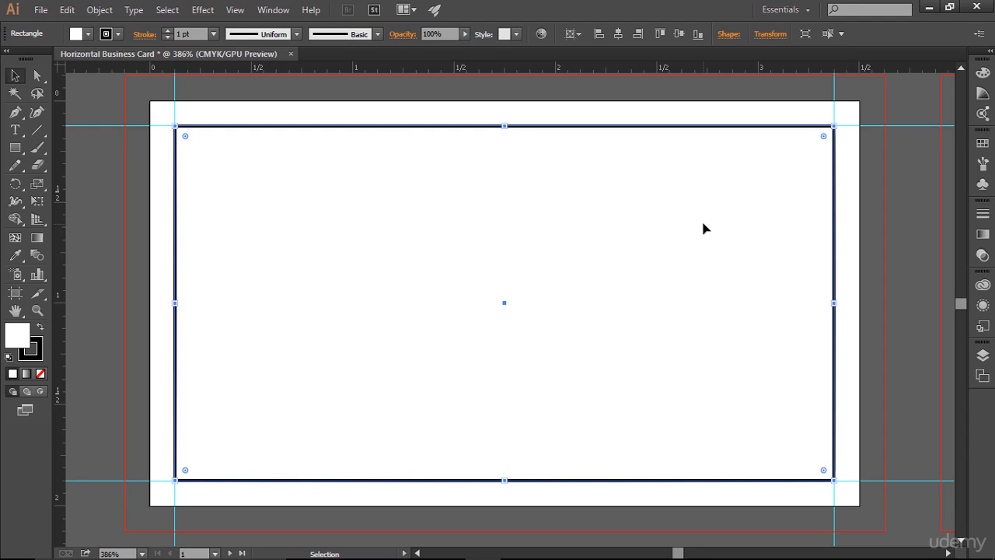
# Step: Remove the guides from view and select the rectangle on the first artboard
pyautogui.hotkey('ctrl', '-')
pyautogui.hotkey('ctrl', '-')
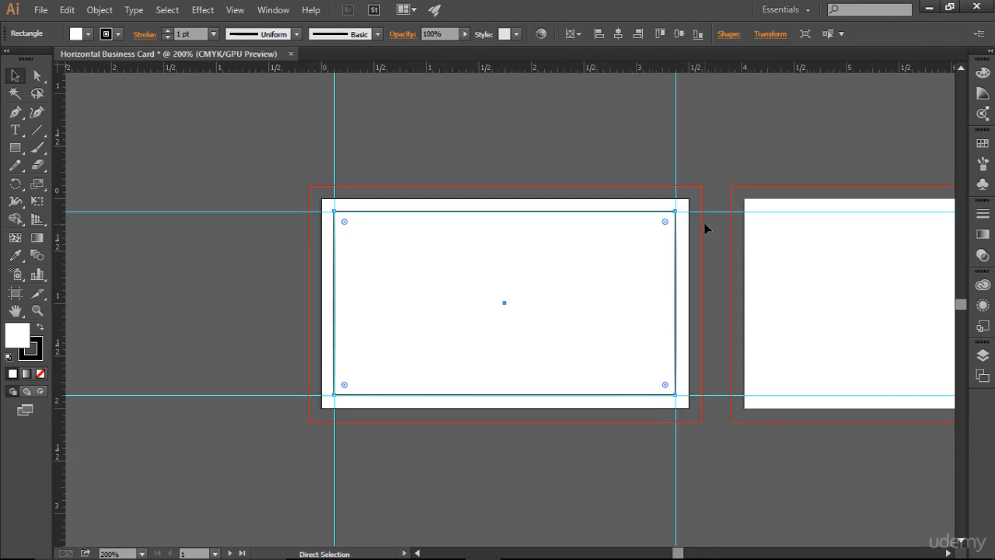
pyautogui.hotkey('ctrl', '-')
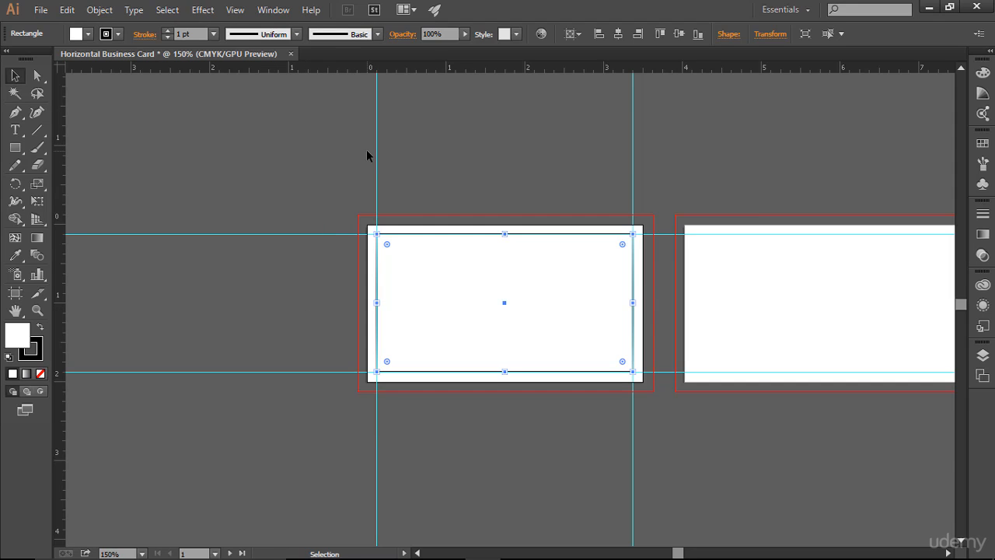
pyautogui.hotkey('ctrl', '0')
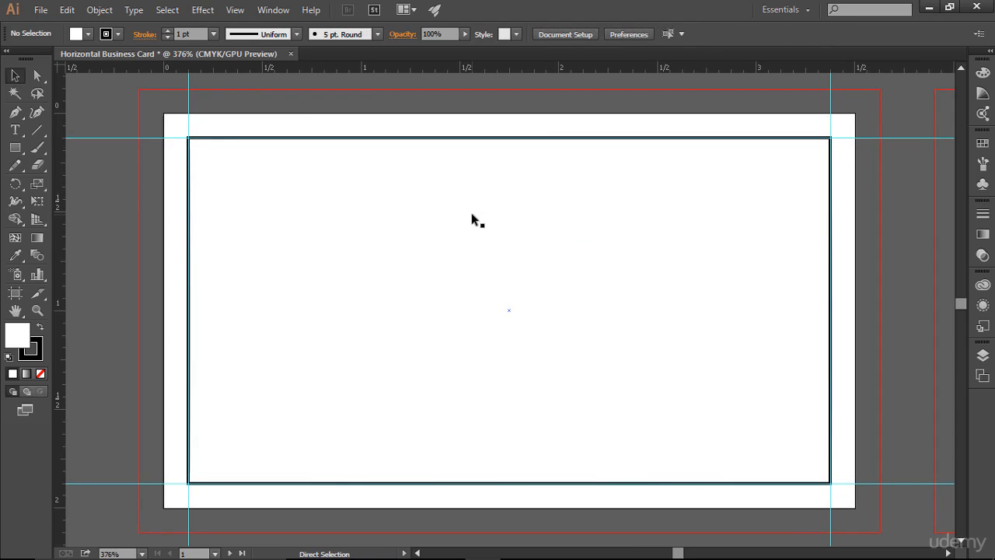
pyautogui.click(472, 215)
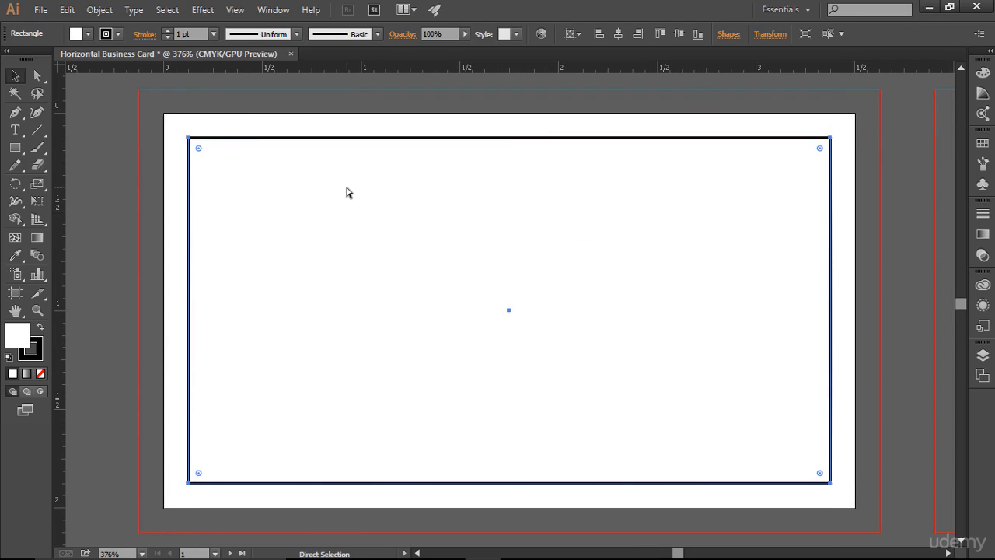
# Step: Paste a copy of the rectangle on the second artboard and delete the pasted copy
pyautogui.press('v')
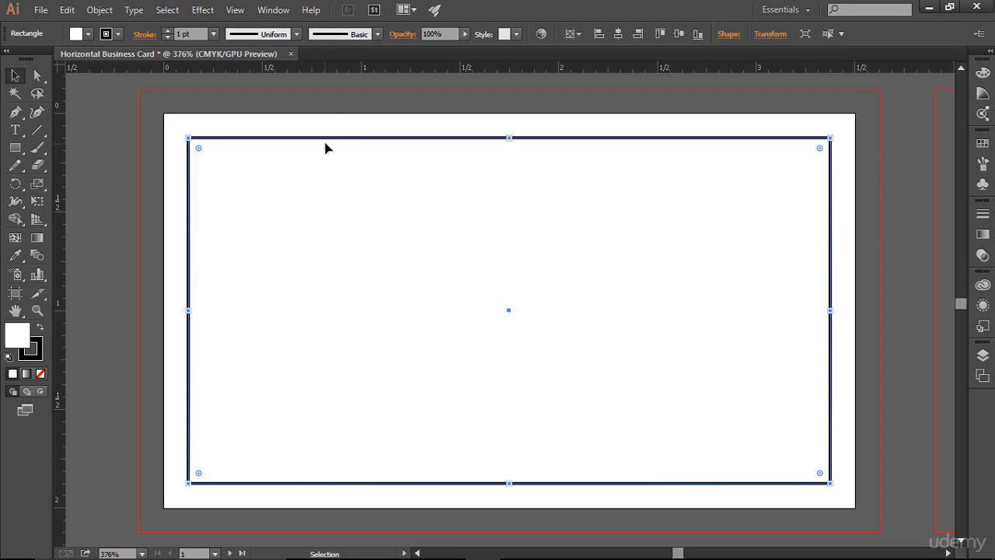
pyautogui.press('a')
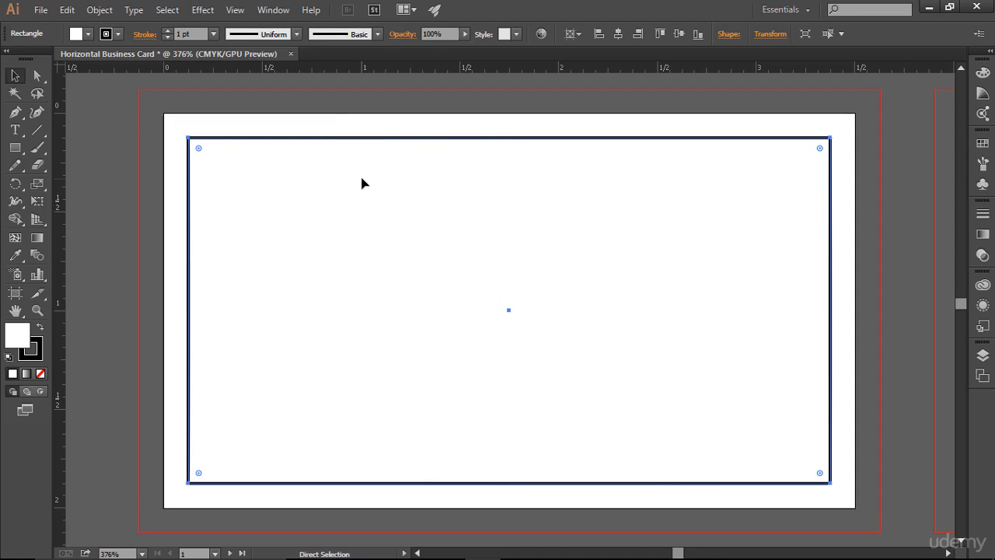
pyautogui.press('v')
pyautogui.press('space')
pyautogui.moveTo(676, 249); pyautogui.dragTo(300, 244)
pyautogui.moveTo(620, 244); pyautogui.dragTo(393, 254)
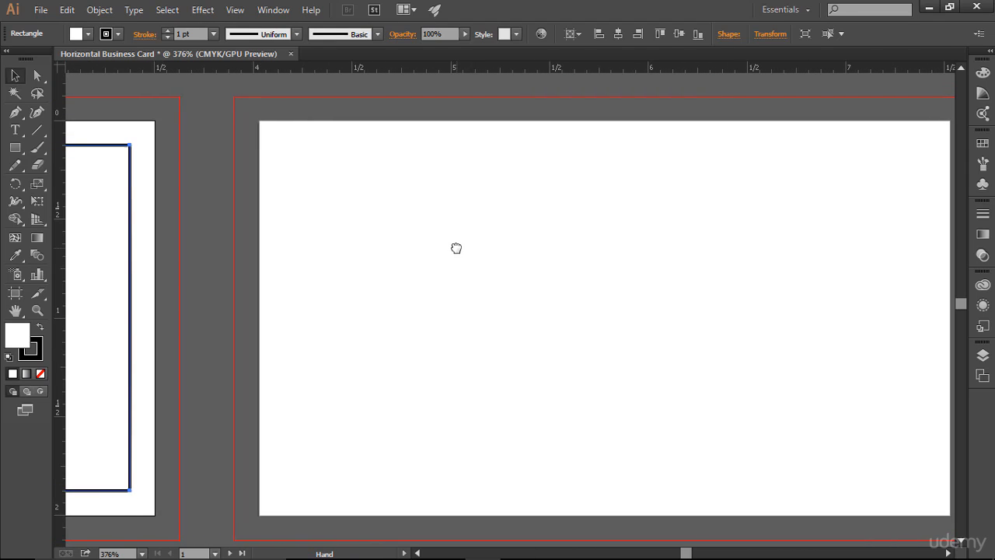
pyautogui.click(634, 207)
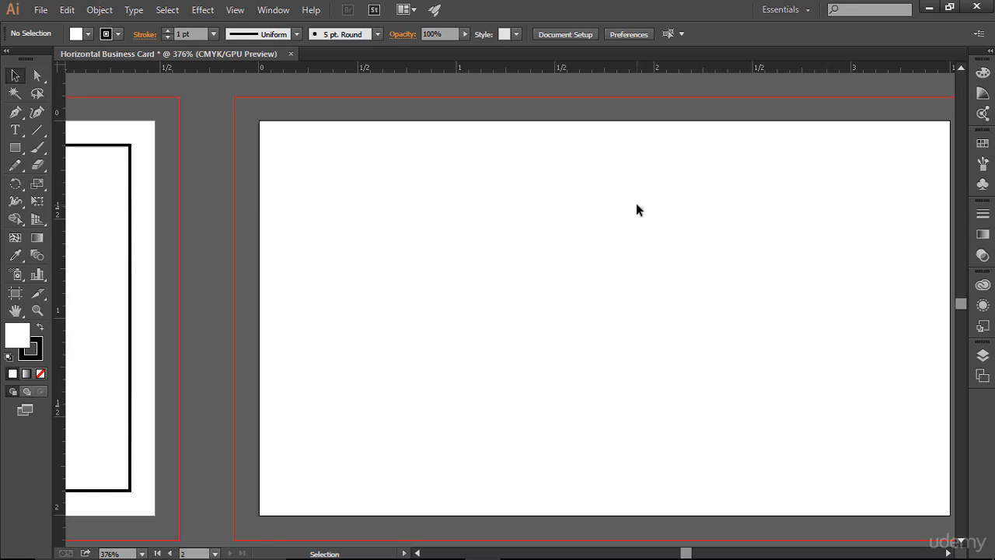
pyautogui.hotkey('ctrl', 'v')
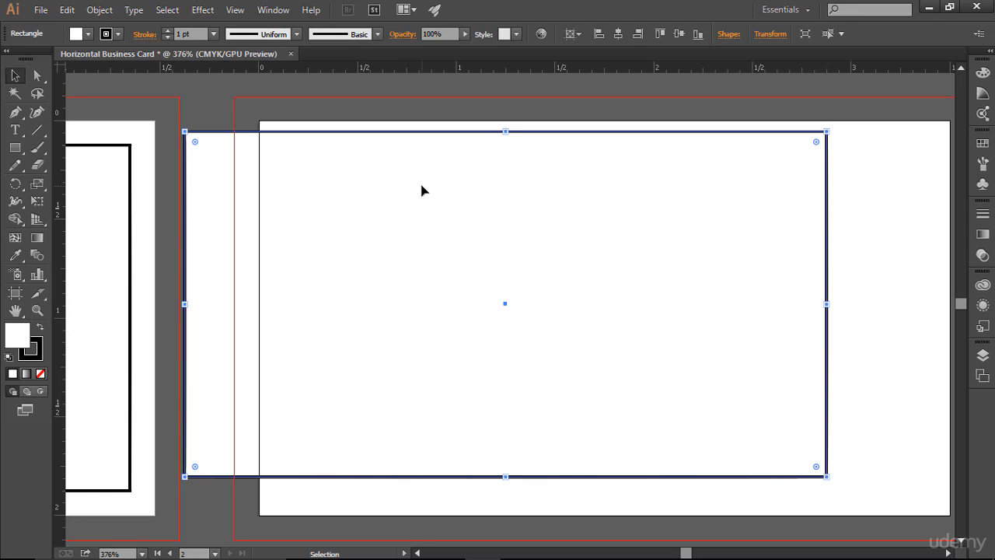
pyautogui.press('Delete')
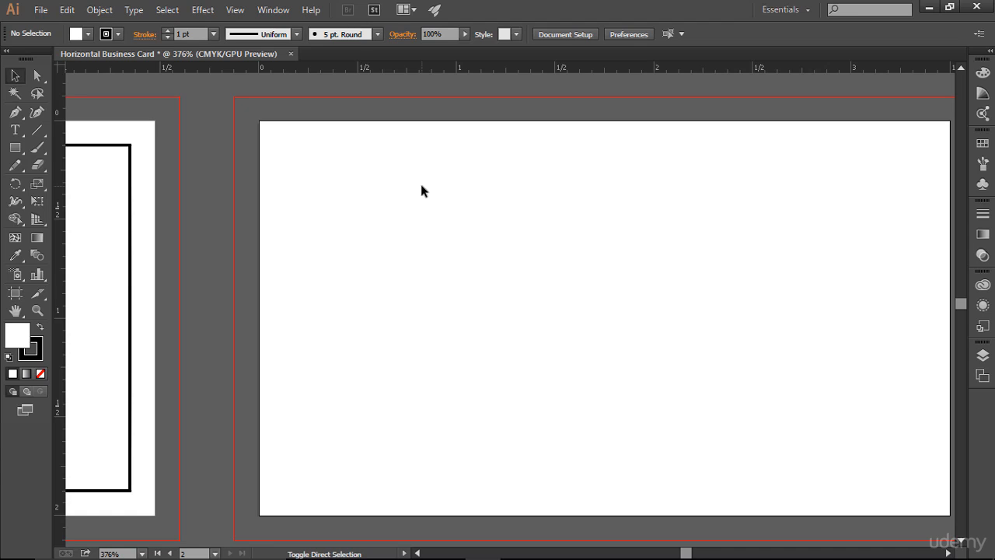
# Step: Paste the rectangle in place on the second artboard and delete the pasted copy
pyautogui.hotkey('ctrl', 'shift', 'v')
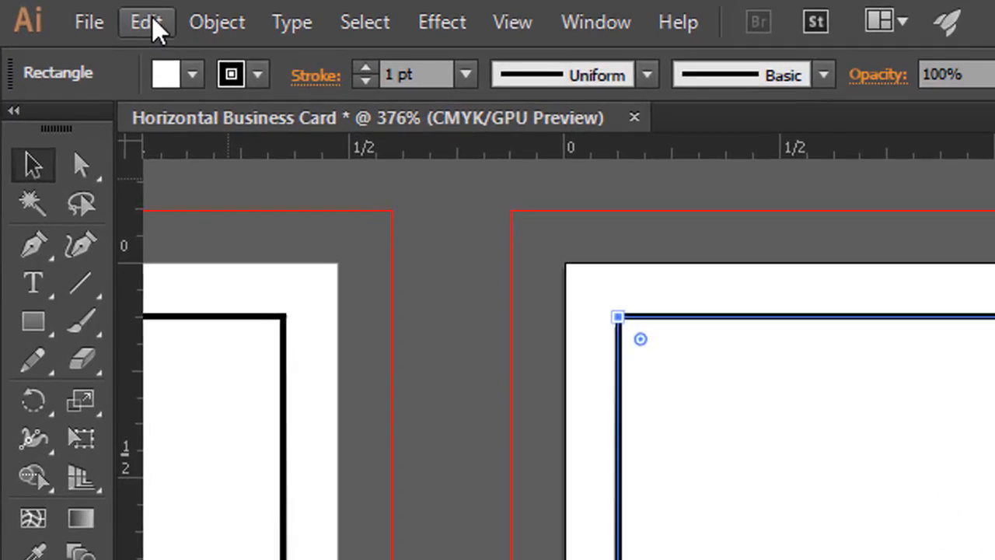
pyautogui.click(67, 11)
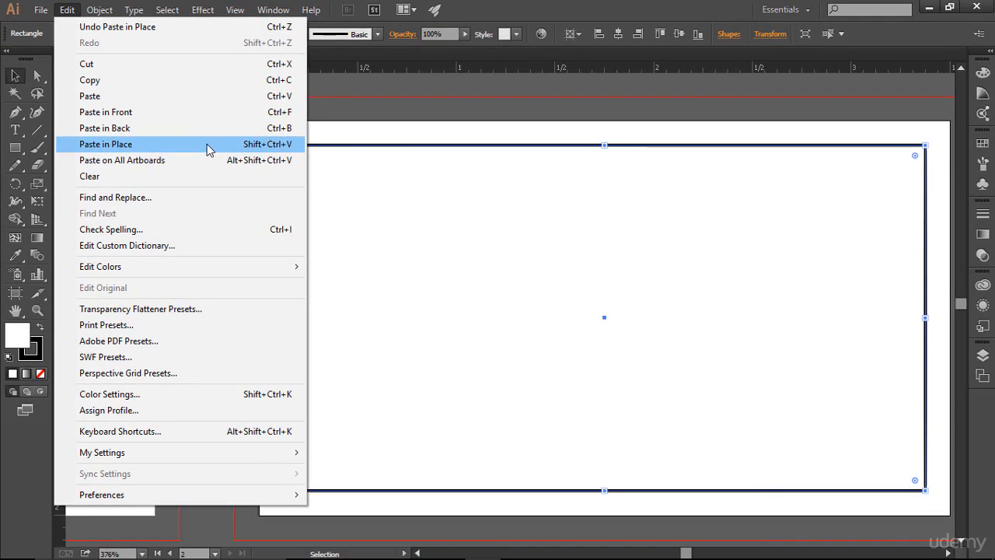
pyautogui.click(755, 172)
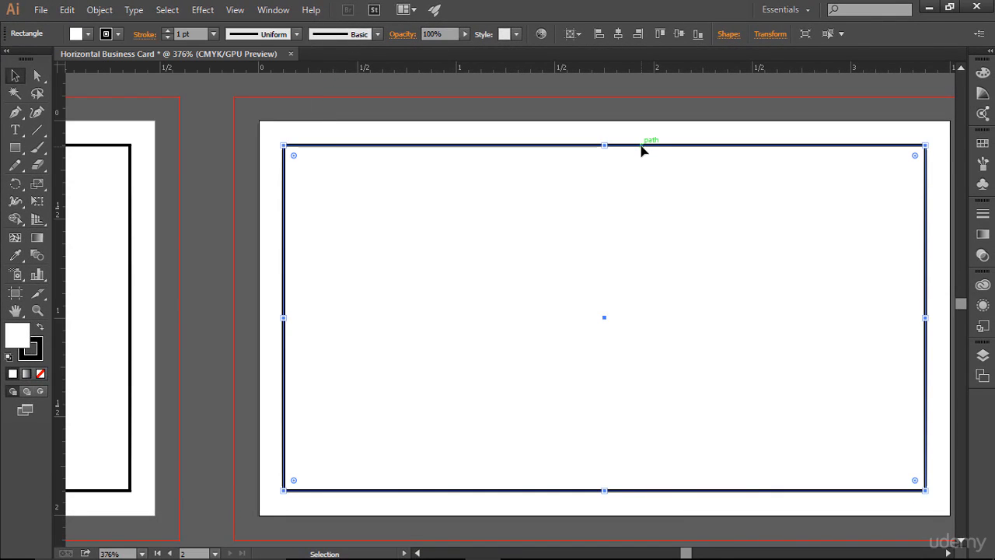
pyautogui.press('Delete')
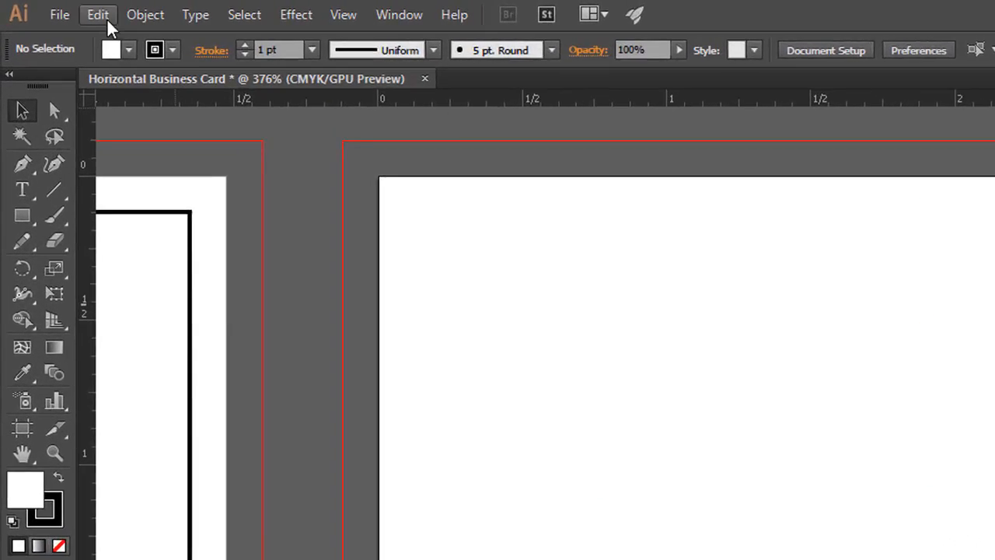
# Step: Paste the rectangle in place on the second artboard again and convert it into guides
pyautogui.click(68, 9)
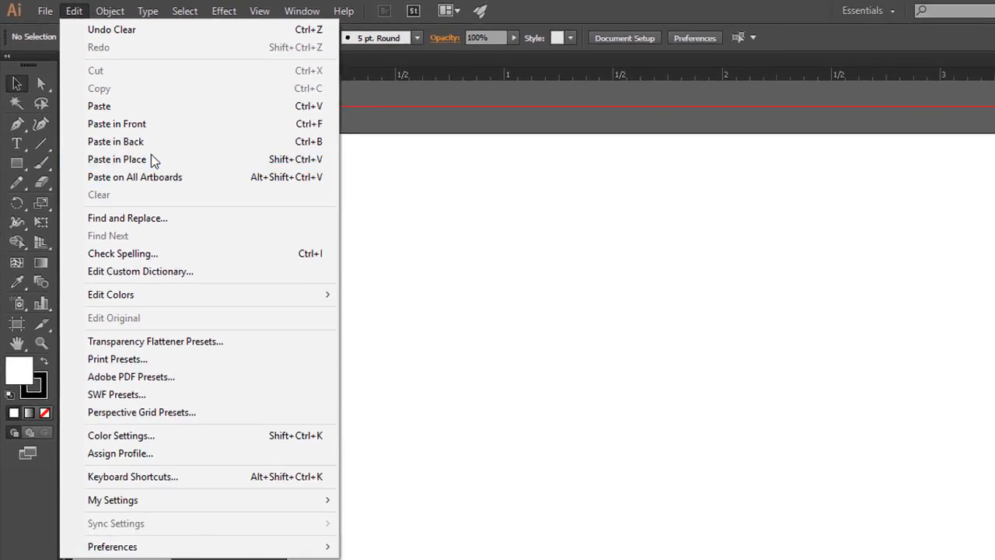
pyautogui.click(237, 250)
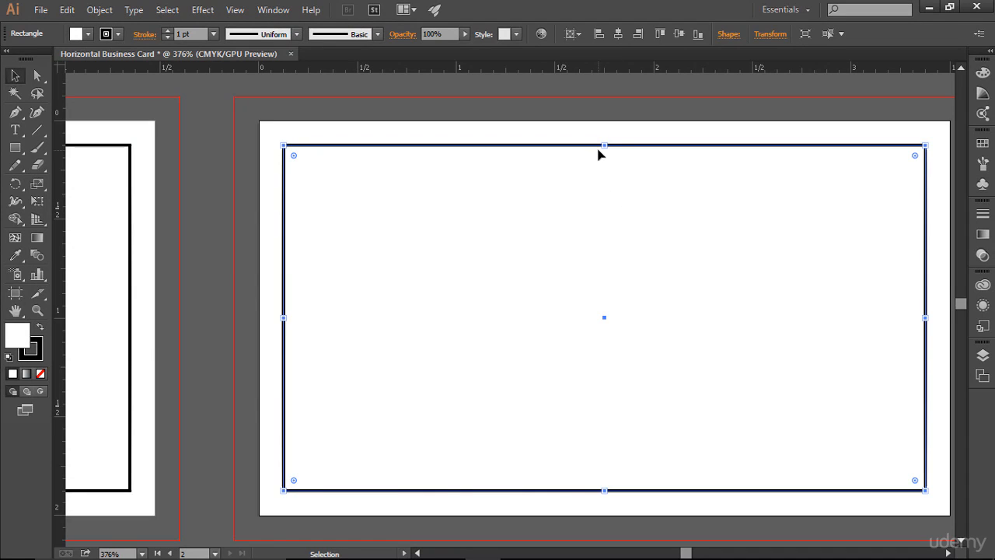
pyautogui.click(235, 10)
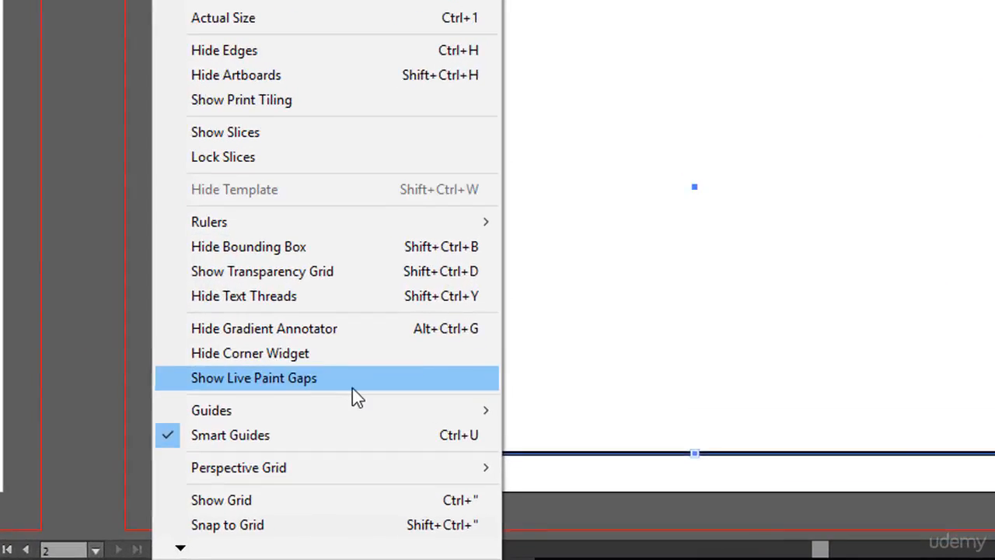
pyautogui.moveTo(391, 460)
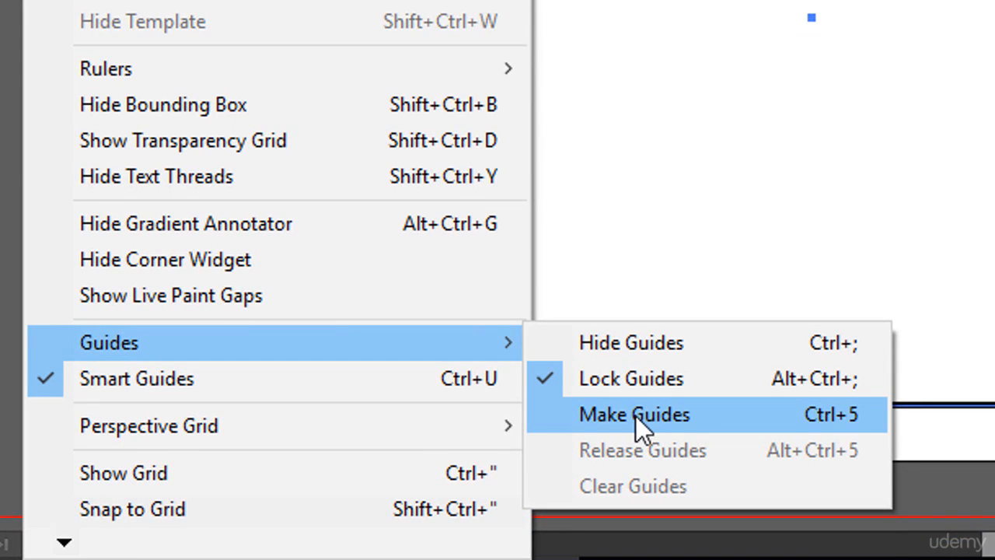
pyautogui.click(802, 415)
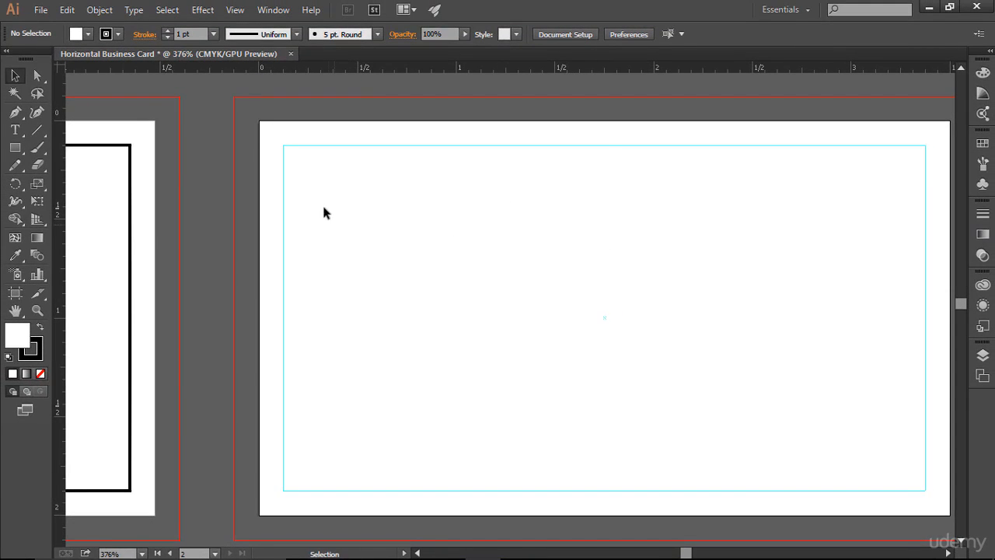
# Step: Convert the black-outlined rectangle on the first artboard into guides
pyautogui.hotkey('ctrl', '+')
pyautogui.hotkey('ctrl', '+')
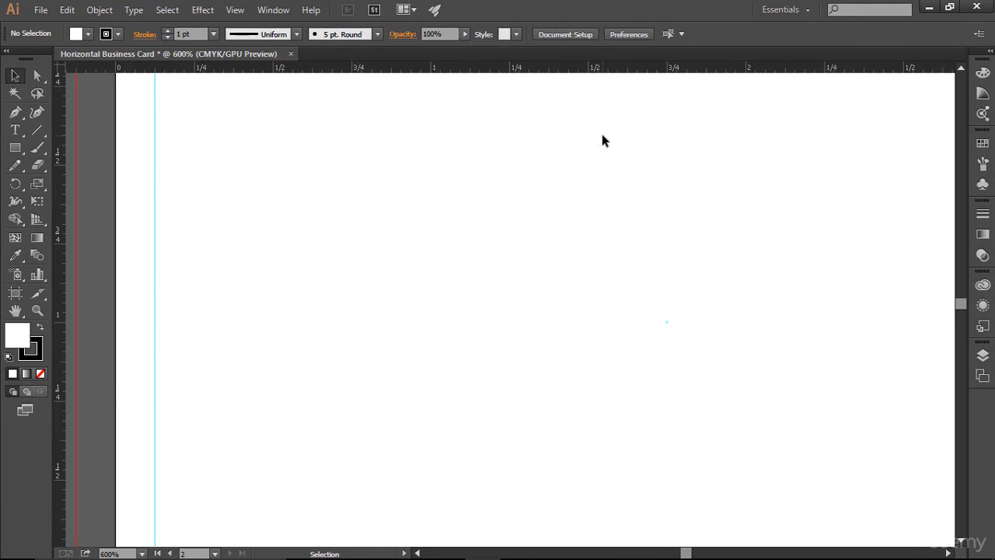
pyautogui.scroll(1, 602, 140)
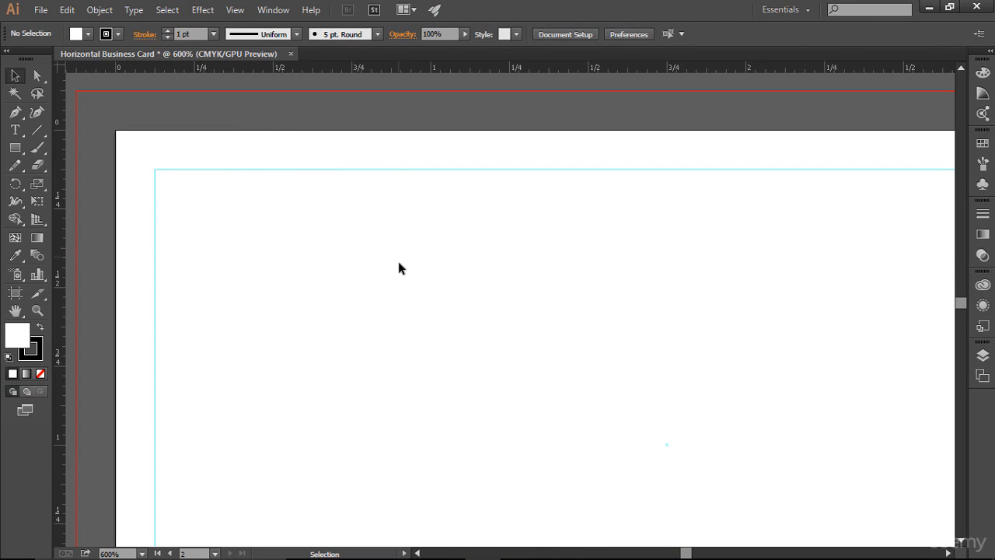
pyautogui.hotkey('ctrl', '0')
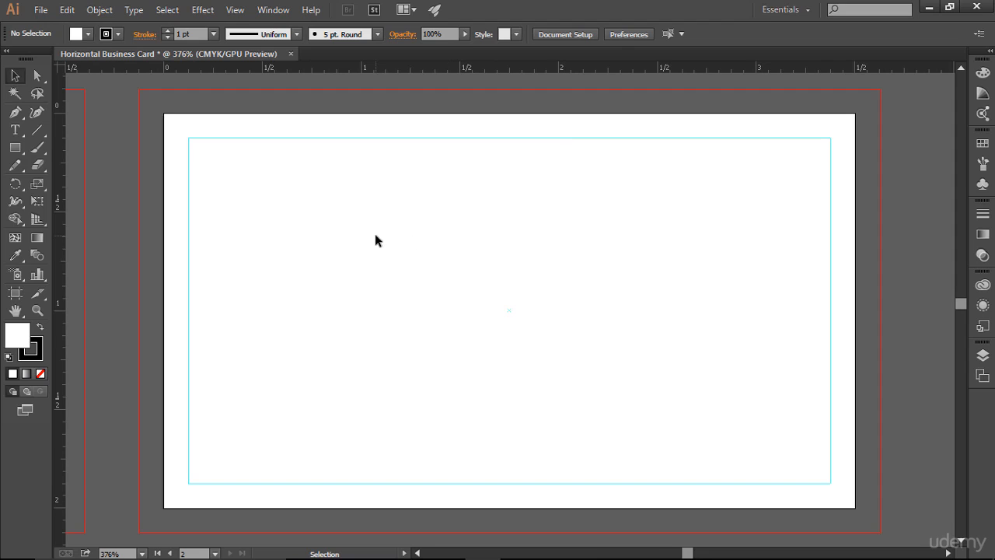
pyautogui.press('space')
pyautogui.moveTo(482, 234); pyautogui.dragTo(566, 222)
pyautogui.click(456, 126)
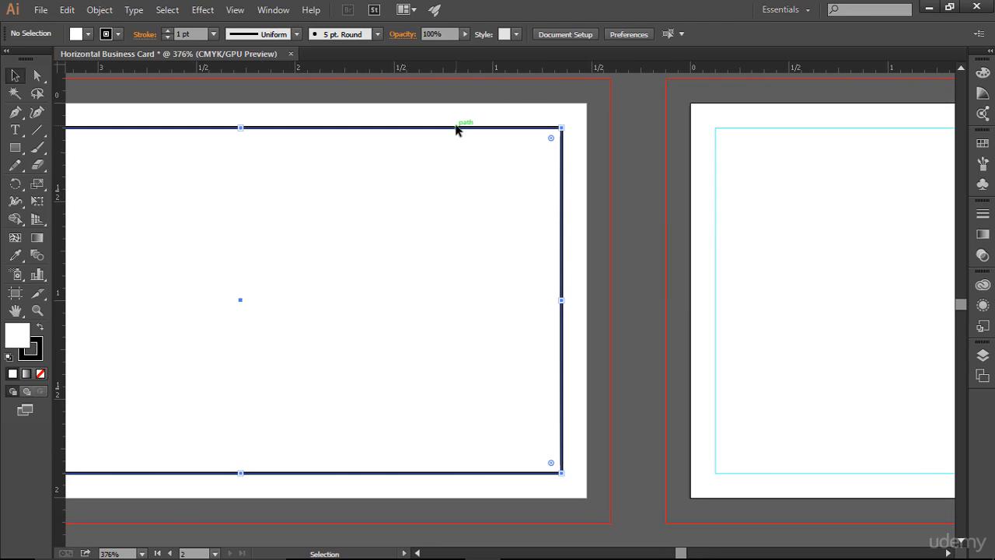
pyautogui.press('ctrl')
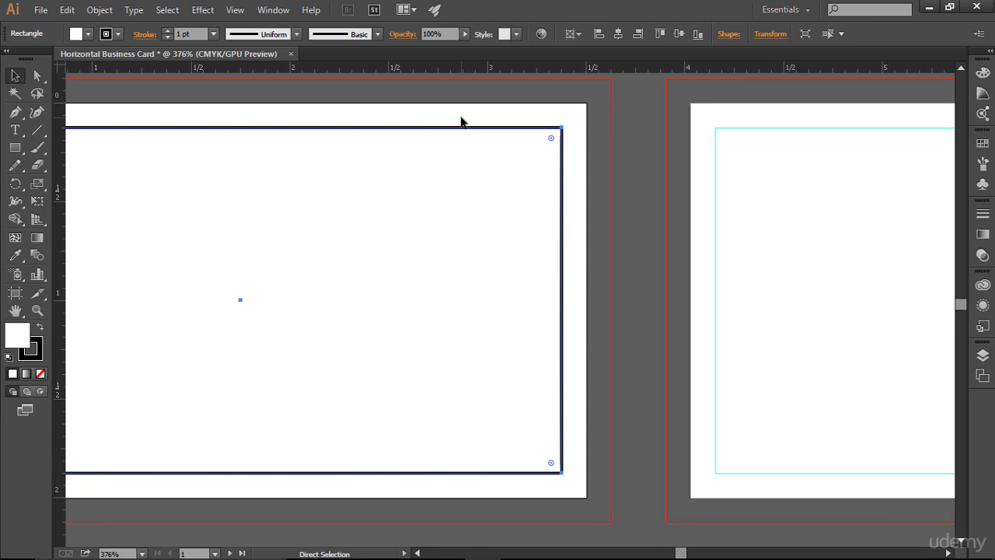
pyautogui.hotkey('ctrl', '5')
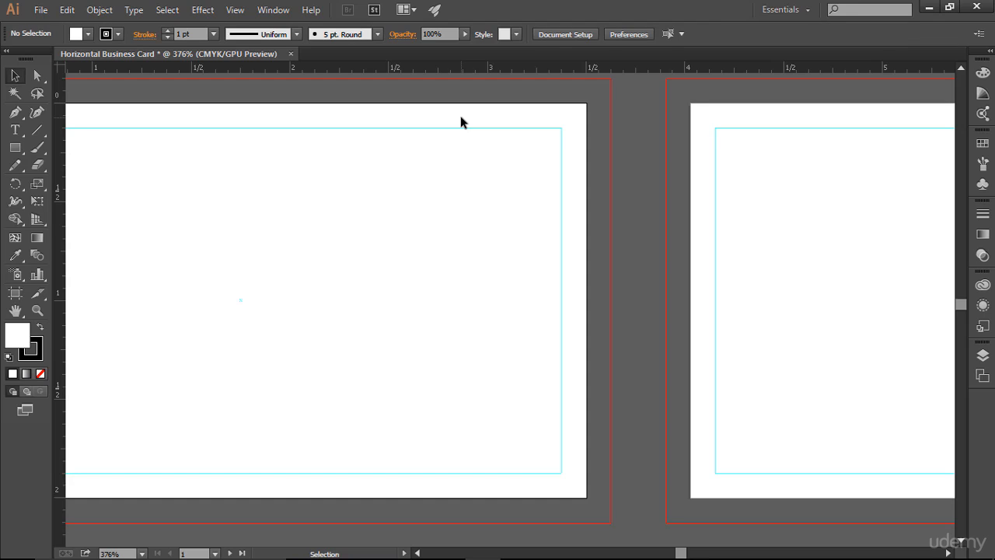
# Step: Draw a rectangle over the whole first artboard, from its upper-left corner to its lower-right corner
pyautogui.hotkey('ctrl', '-')
pyautogui.hotkey('ctrl', '-')
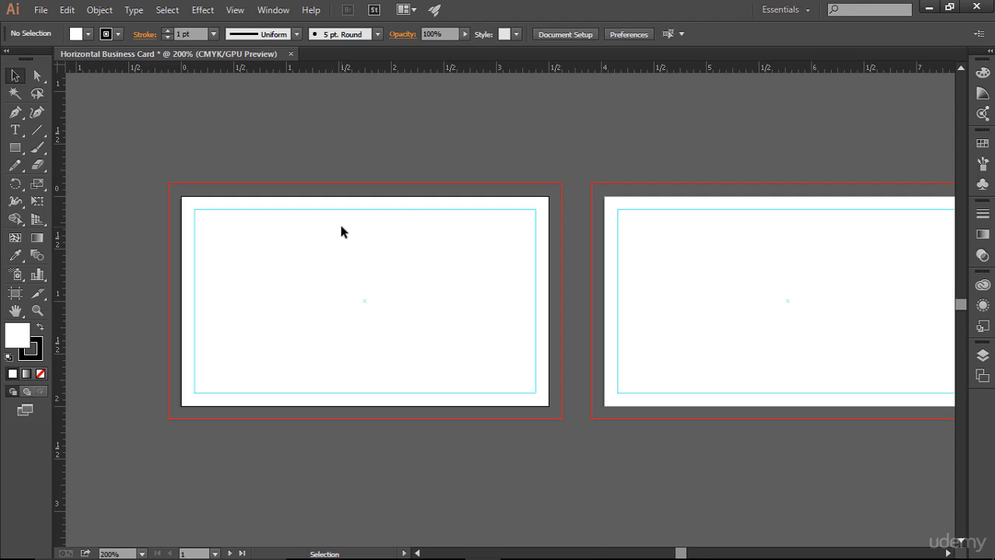
pyautogui.hotkey('ctrl', '0')
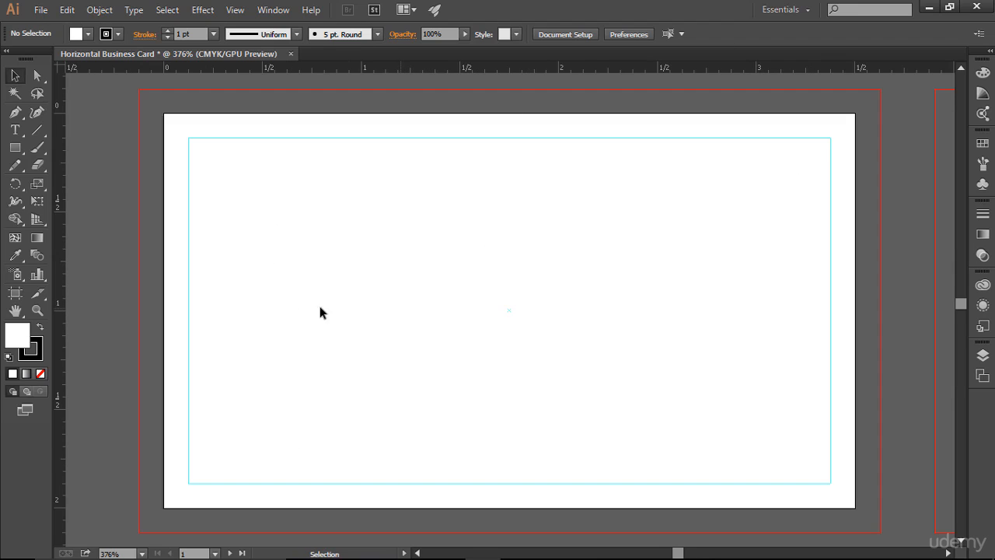
pyautogui.moveTo(14, 147); pyautogui.dragTo(54, 164)
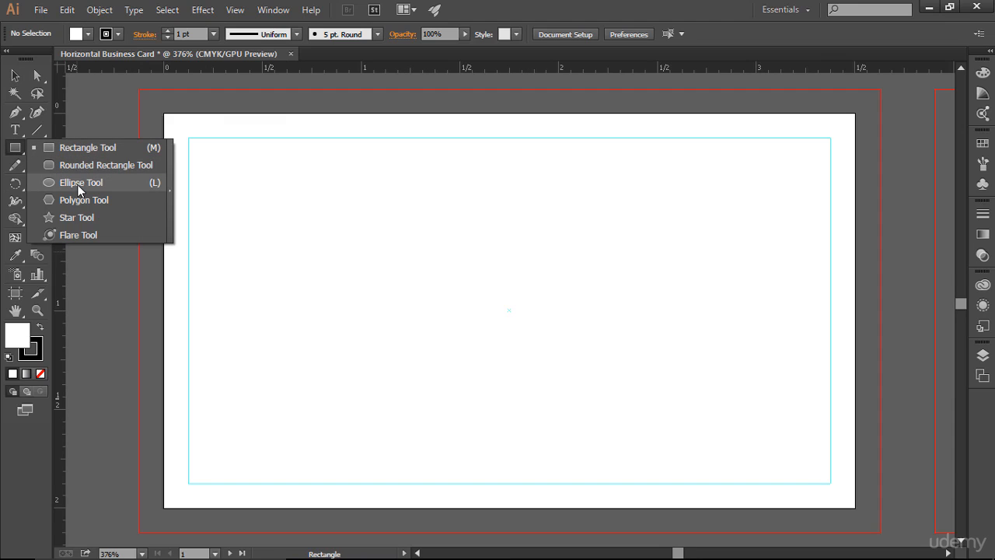
pyautogui.click(79, 189)
pyautogui.moveTo(15, 147); pyautogui.dragTo(67, 153)
pyautogui.click(67, 153)
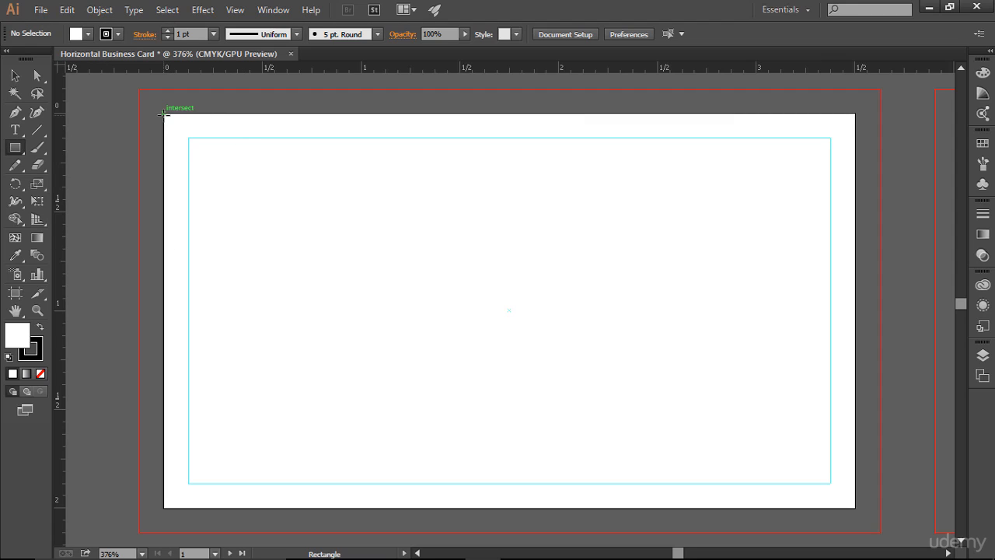
pyautogui.moveTo(163, 114)
pyautogui.mouseDown()
pyautogui.moveTo(362, 225)
pyautogui.moveTo(855, 457)
pyautogui.moveTo(823, 487)
pyautogui.moveTo(856, 507)
pyautogui.mouseUp()
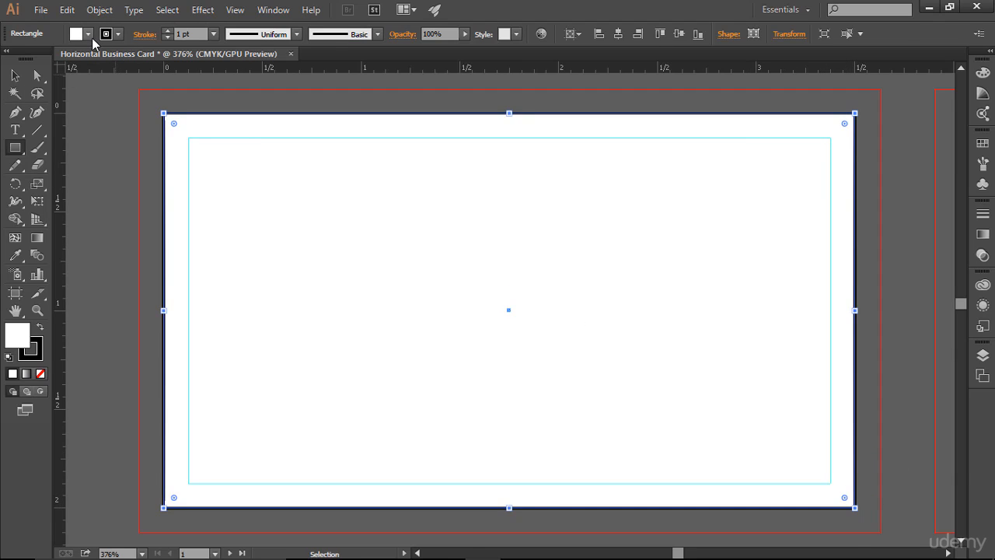
# Step: Fill the artboard-sized rectangle with the dark gray swatch and switch to the Selection tool
pyautogui.click(87, 33)
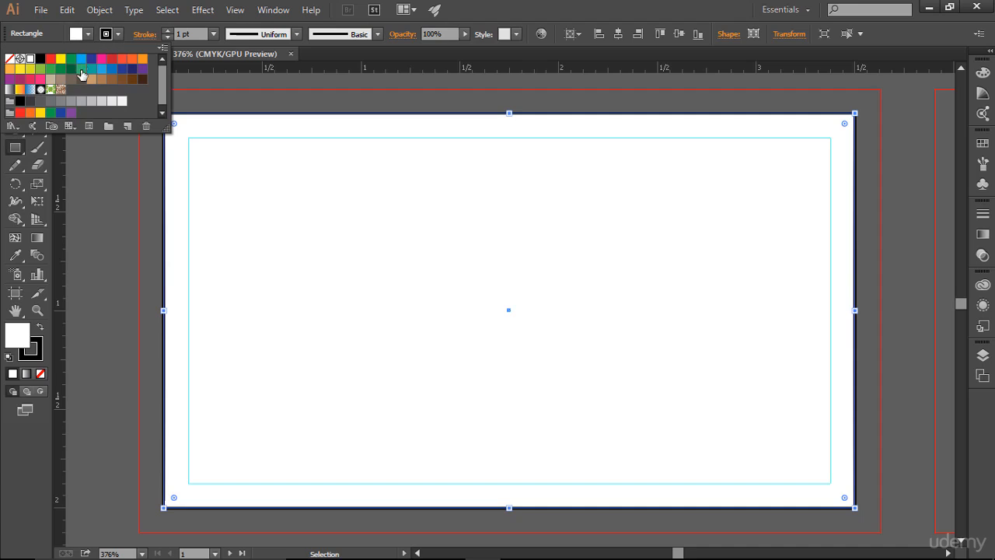
pyautogui.click(30, 101)
pyautogui.click(588, 19)
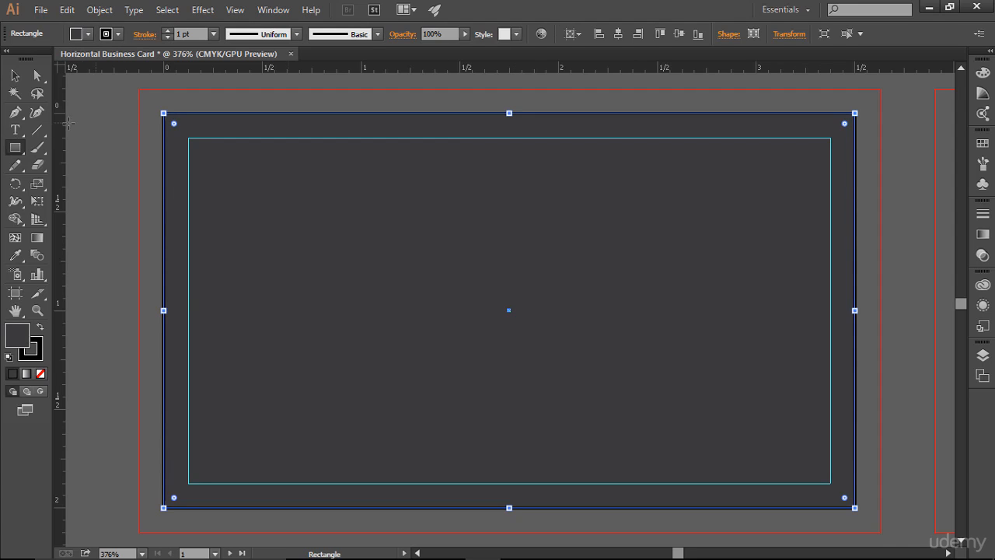
pyautogui.press('v')
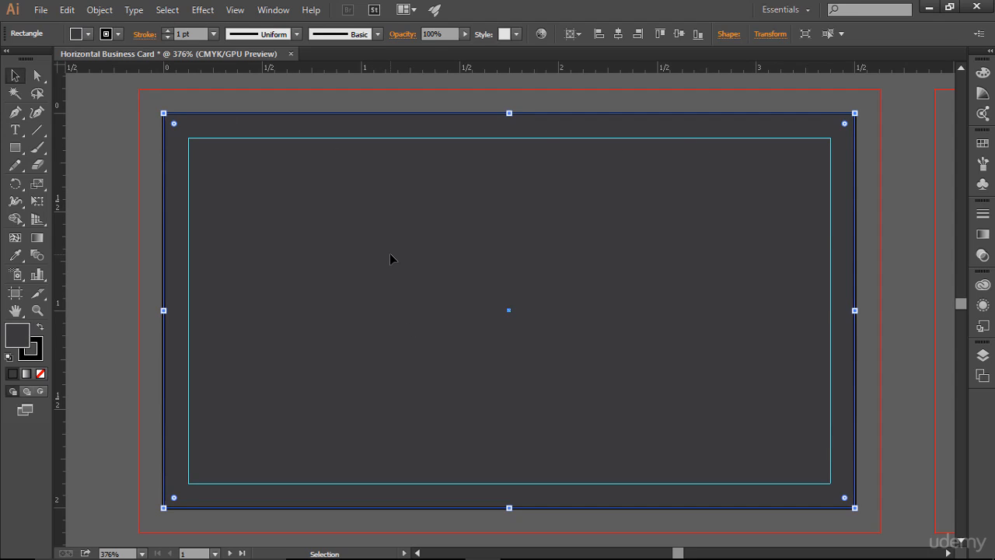
# Step: Save the document with all artboards as an Adobe PDF named "Horizontal Business Card .pdf" in the Logo folder, proceeding to the PDF options
pyautogui.click(38, 9)
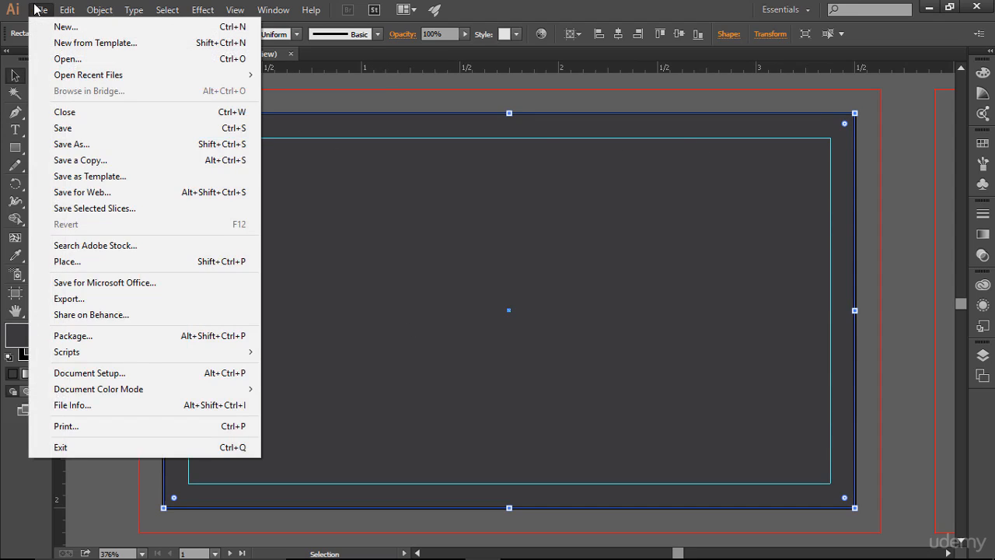
pyautogui.click(132, 144)
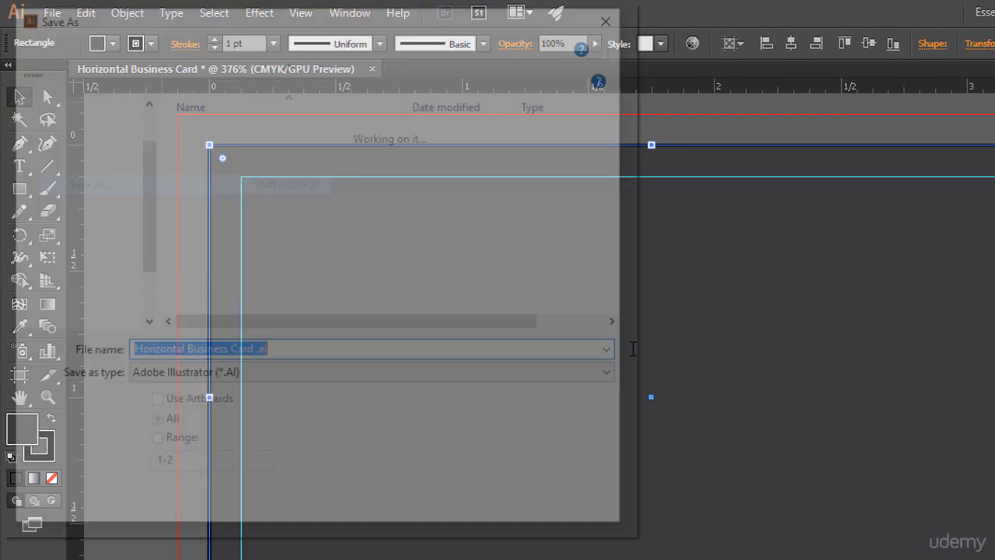
pyautogui.click(309, 378)
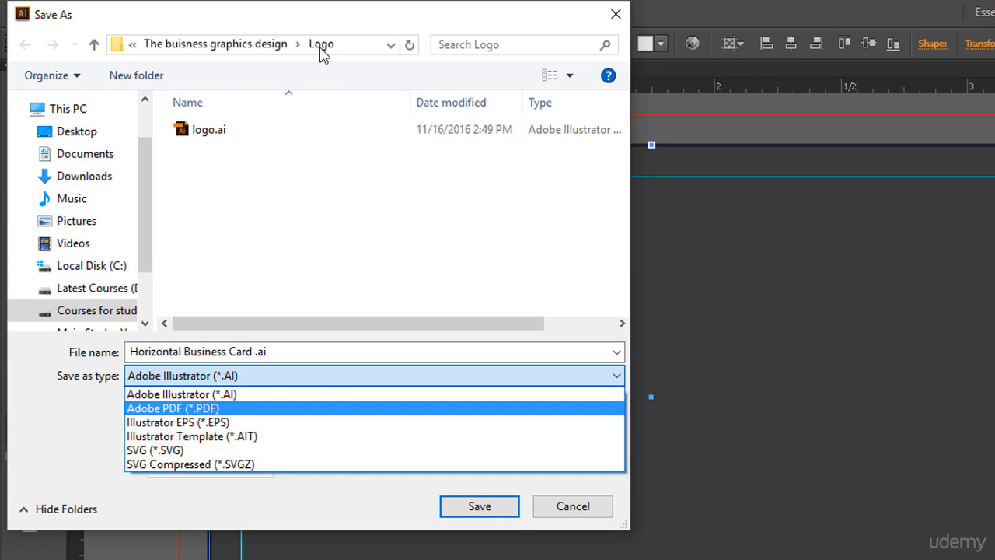
pyautogui.click(287, 412)
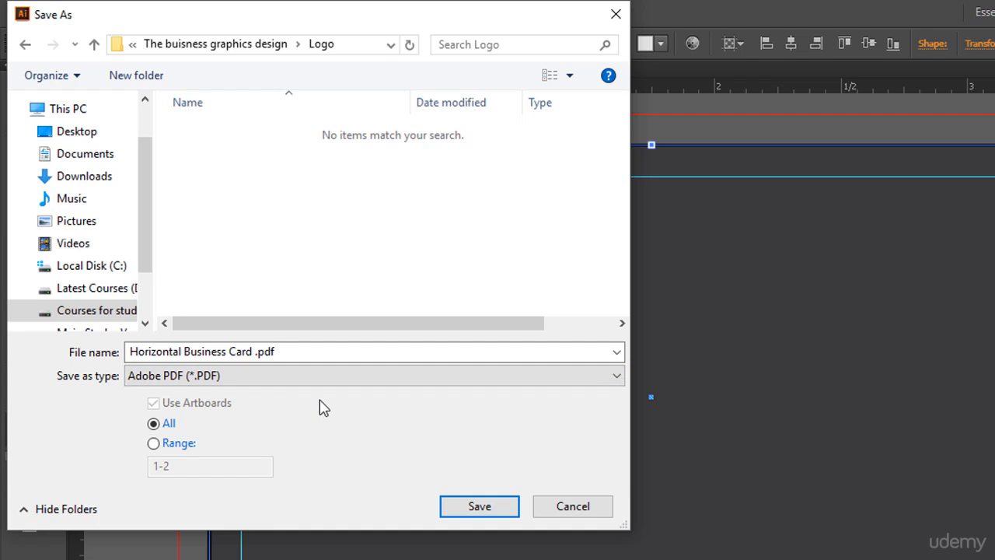
pyautogui.click(466, 505)
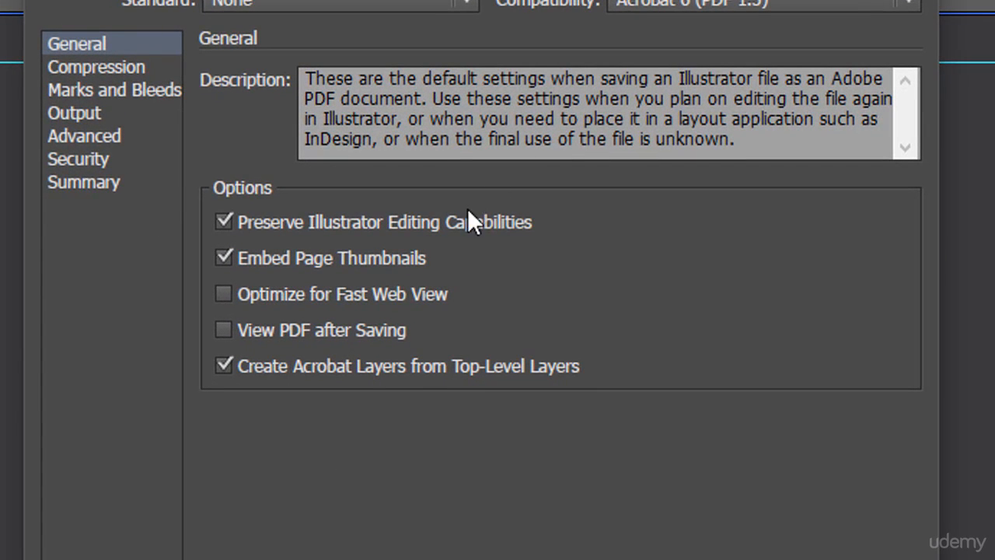
# Step: Add trim marks to the PDF, keeping the document bleed settings, and save it
pyautogui.click(102, 63)
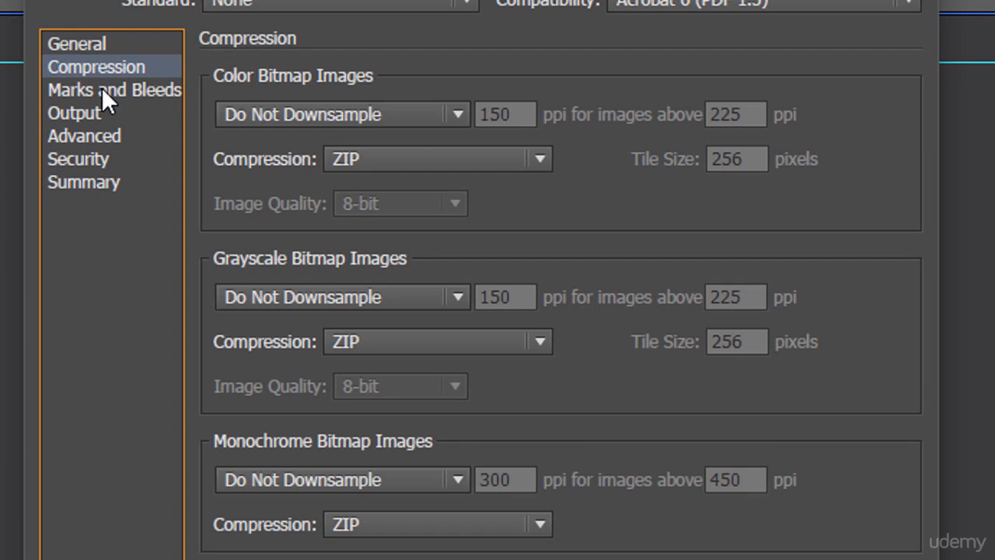
pyautogui.click(102, 88)
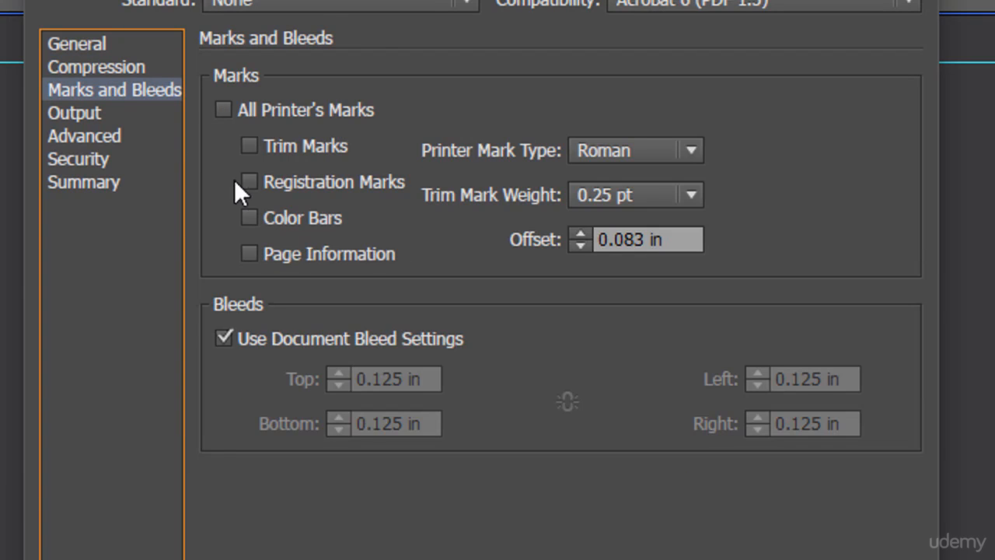
pyautogui.click(250, 147)
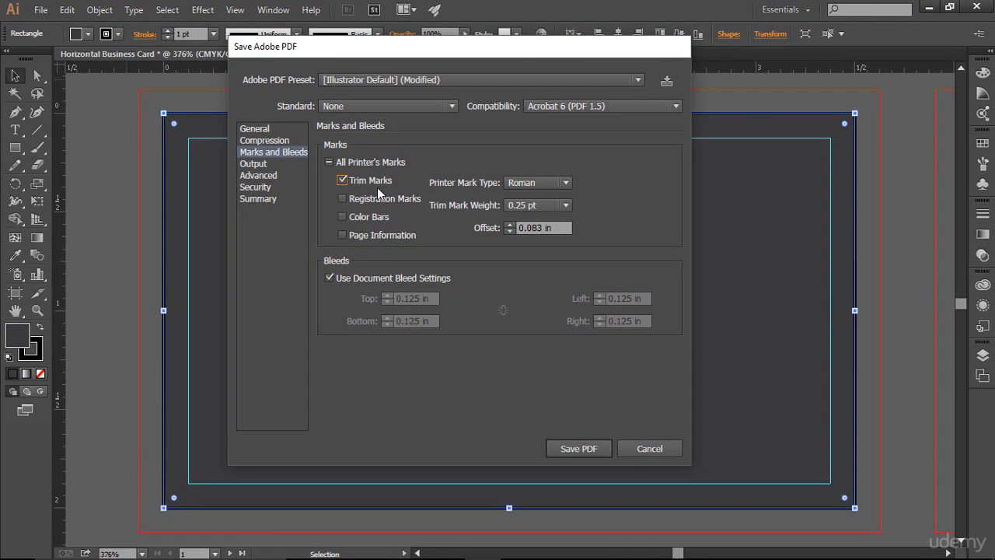
pyautogui.click(573, 450)
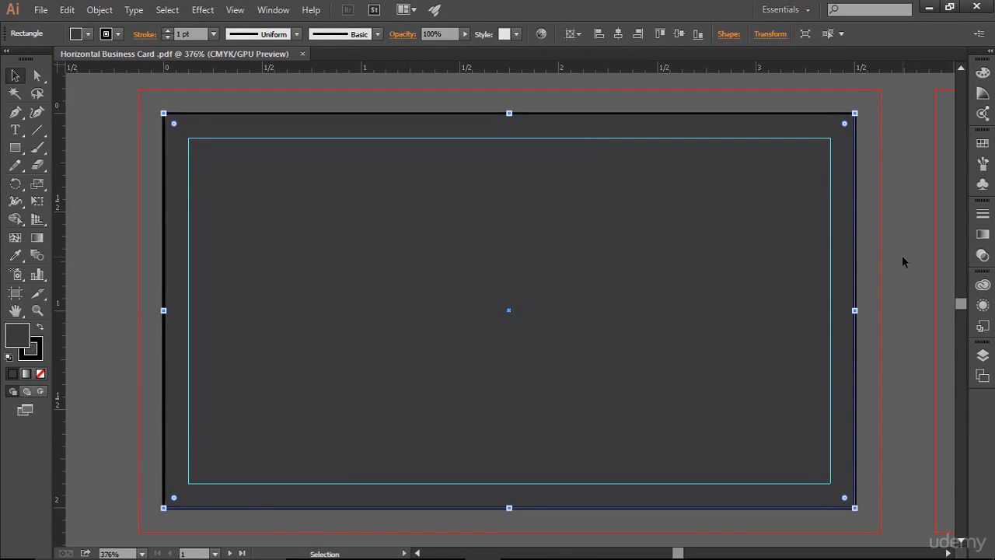
# Step: Delete the dark gray rectangle from the first artboard
pyautogui.click(902, 256)
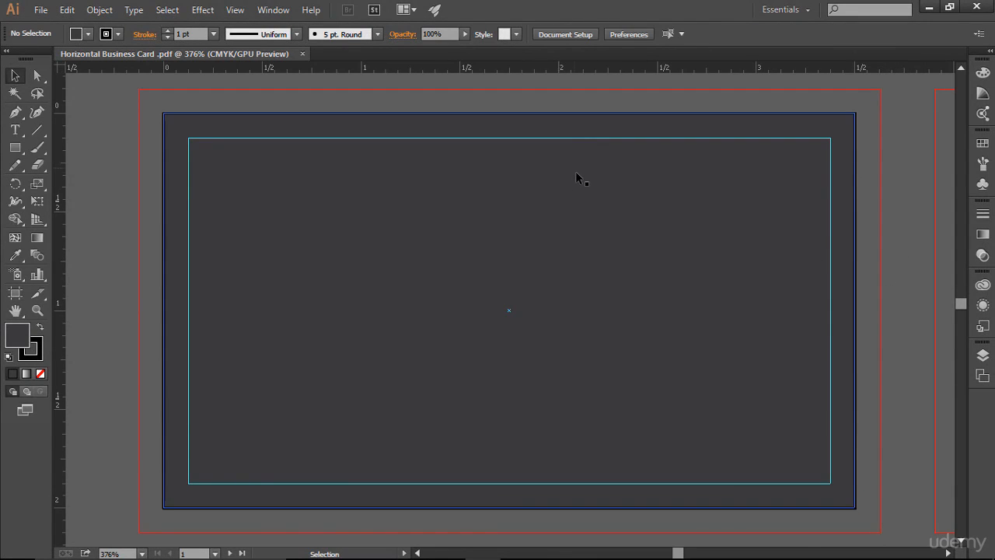
pyautogui.click(433, 189)
pyautogui.press('Delete')
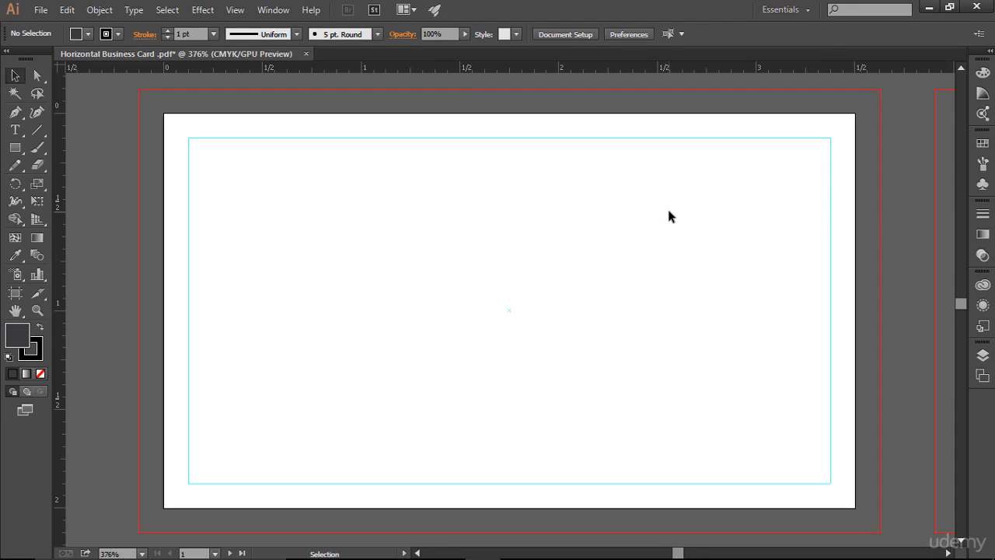
# Step: Open the logo.ai file from the Logo folder
pyautogui.press('space')
pyautogui.moveTo(617, 184); pyautogui.dragTo(393, 207)
pyautogui.click(42, 10)
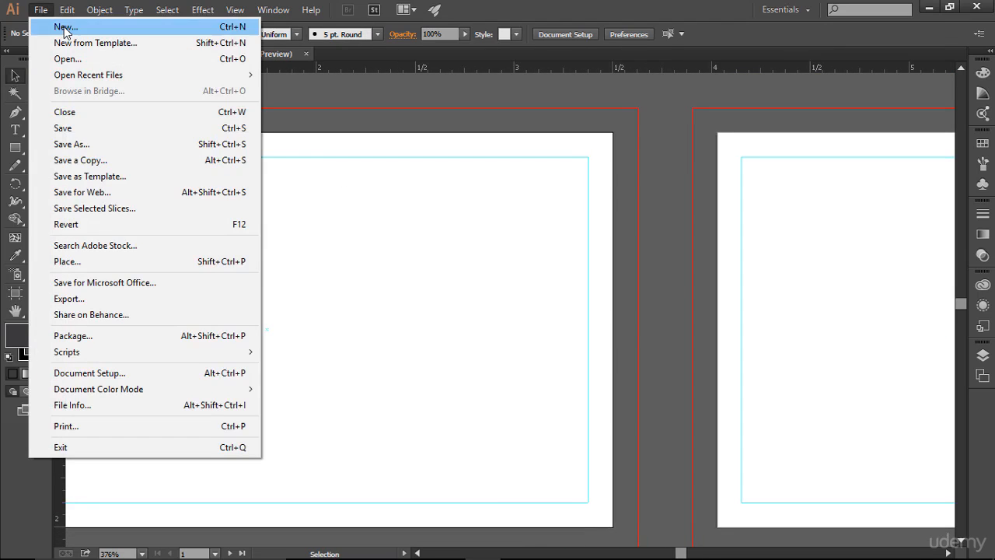
pyautogui.click(68, 59)
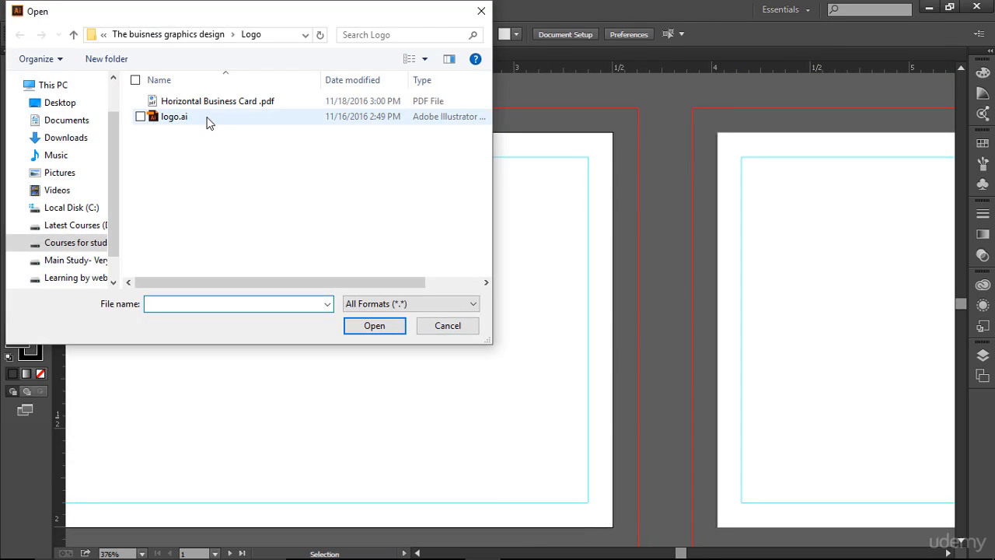
pyautogui.doubleClick(208, 118)
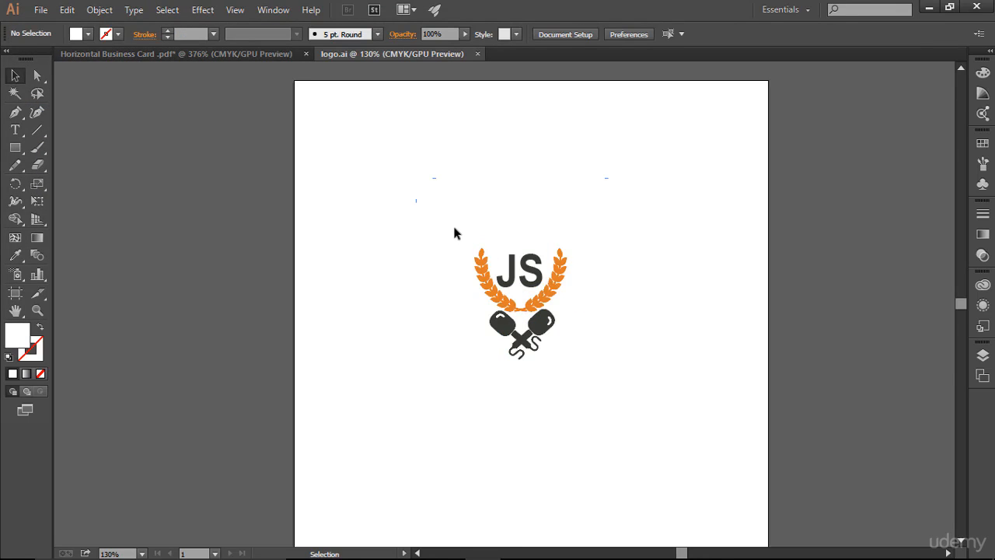
# Step: Enlarge the whole logo group to about 216 pt wide by 261 pt high and deselect it
pyautogui.moveTo(454, 227); pyautogui.dragTo(629, 428)
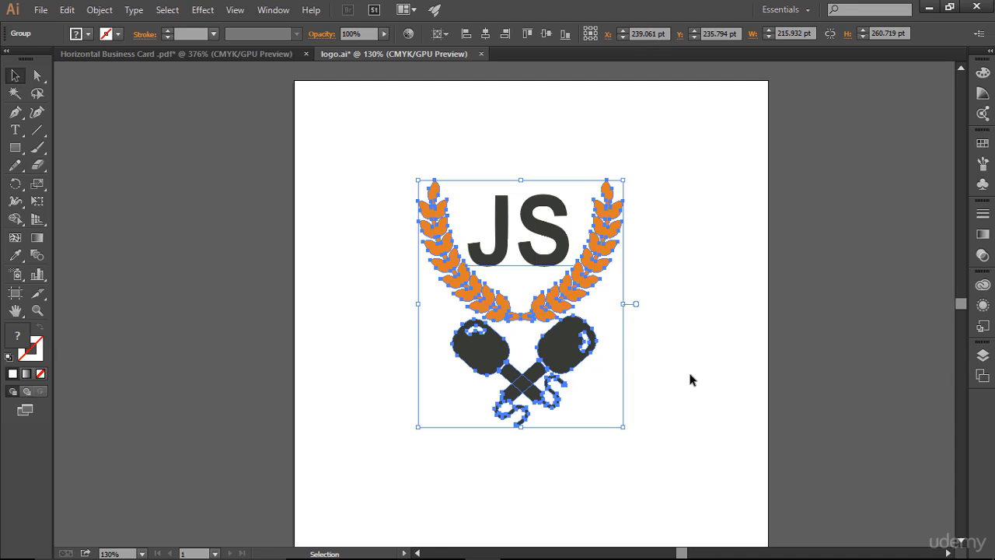
pyautogui.click(731, 366)
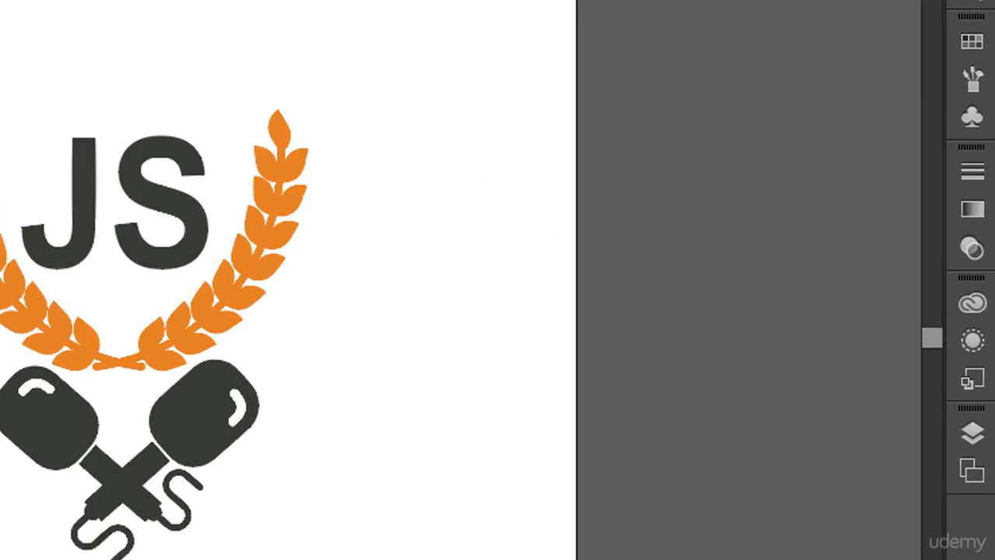
# Step: Open the PANTONE+ Solid Coated color book from the swatch libraries and move it clear of the logo
pyautogui.click(976, 40)
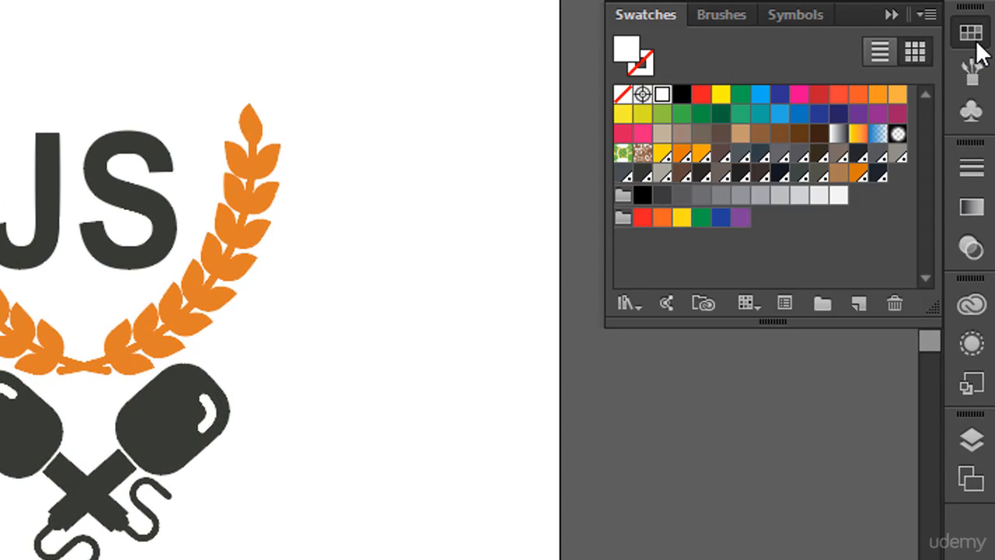
pyautogui.click(624, 301)
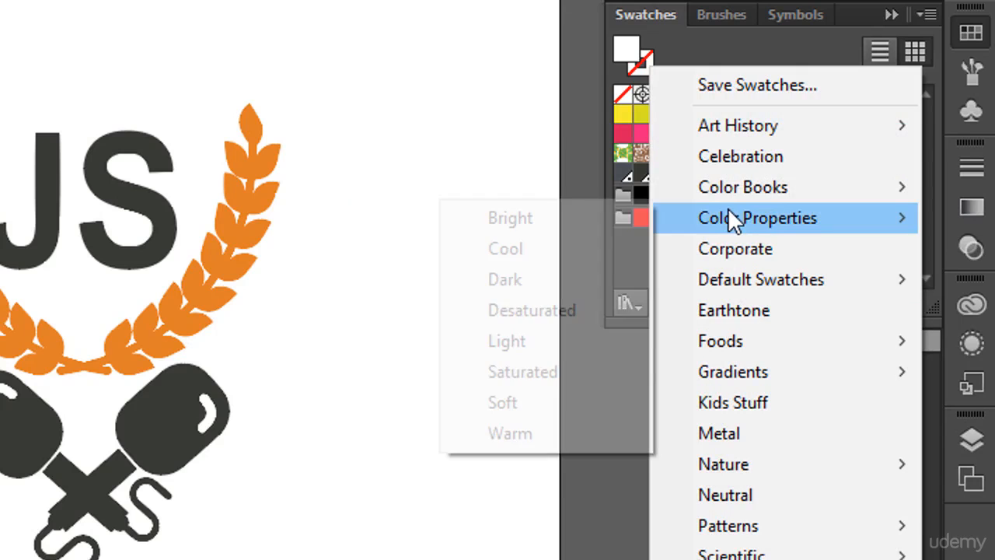
pyautogui.moveTo(737, 196)
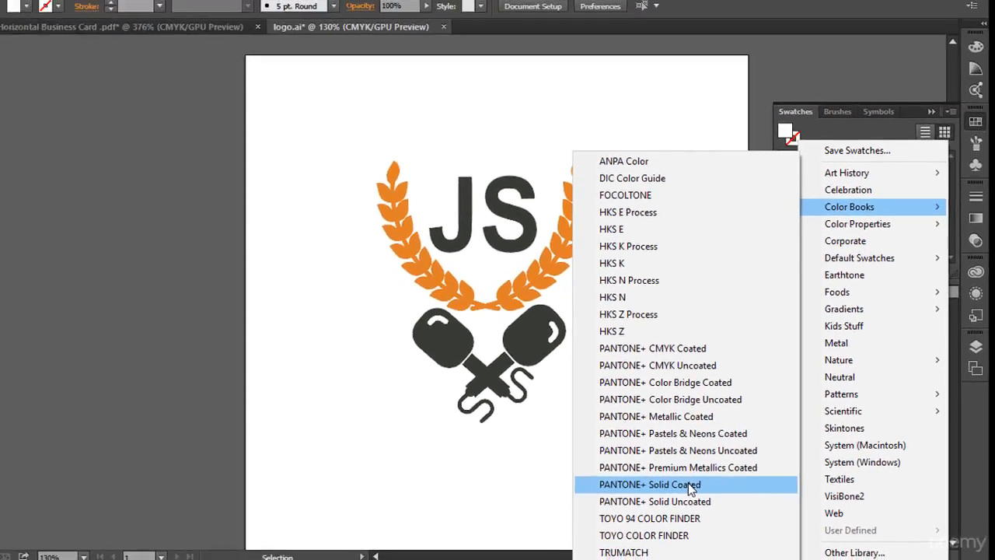
pyautogui.click(580, 478)
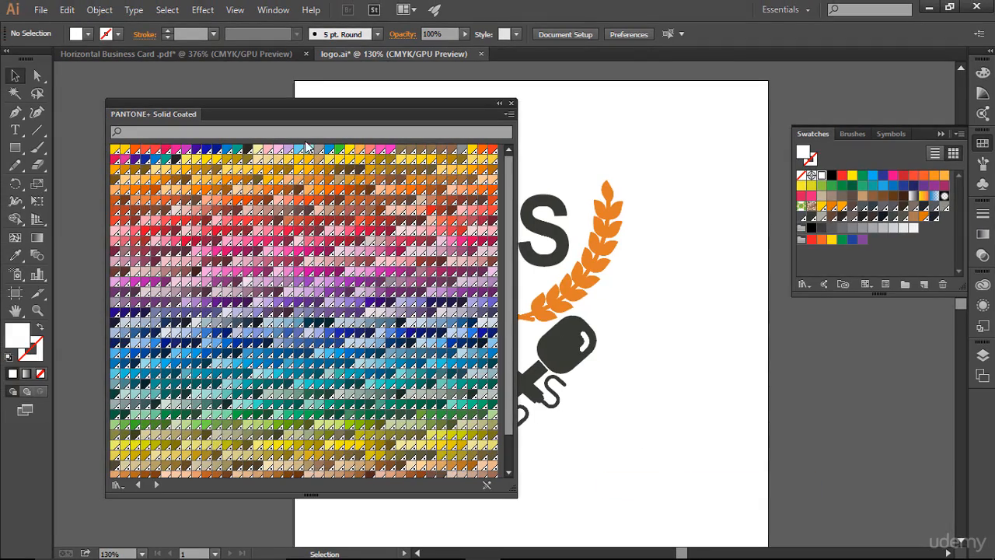
pyautogui.moveTo(304, 105); pyautogui.dragTo(271, 90)
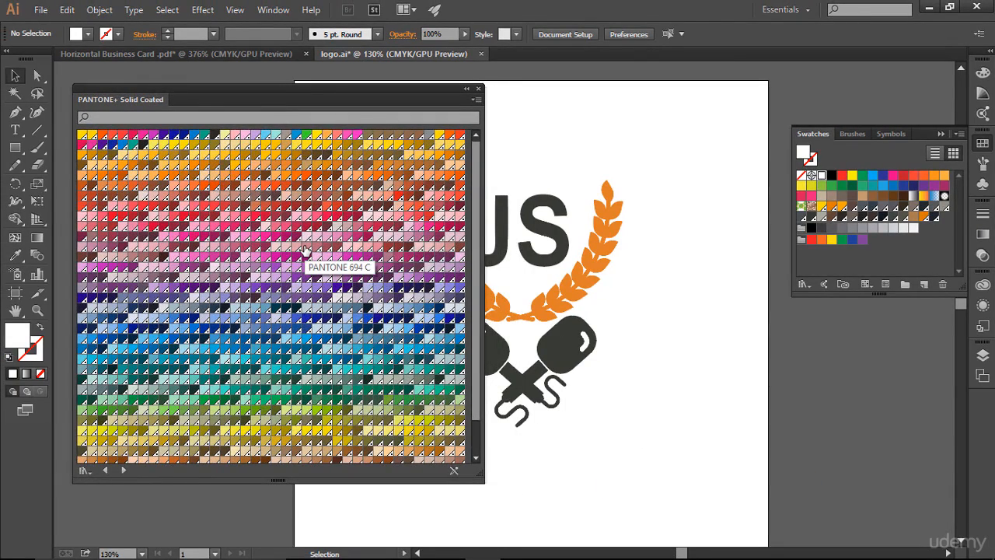
# Step: Look through the full range of PANTONE+ Solid Coated colors and close the library
pyautogui.scroll(-2, 305, 250)
pyautogui.scroll(3, 305, 250)
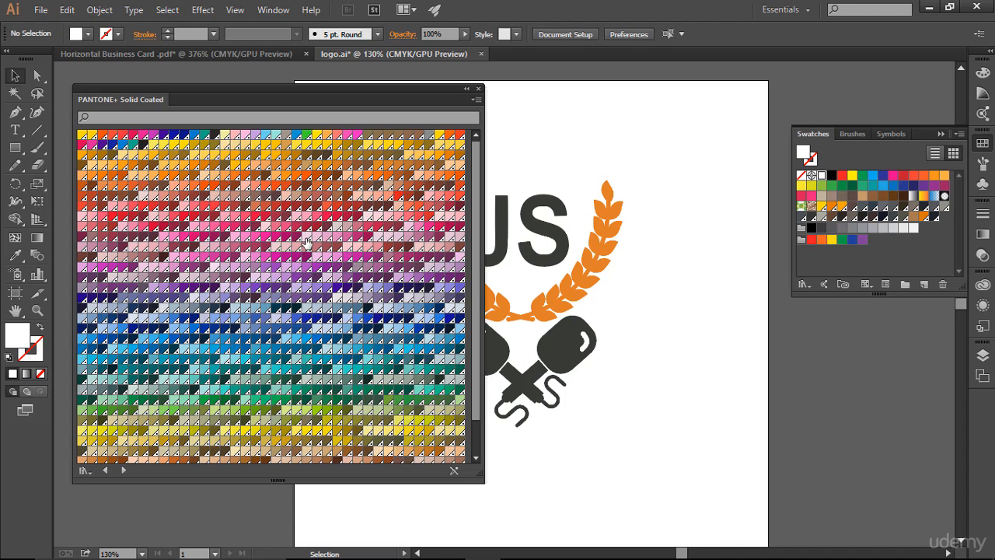
pyautogui.scroll(-3, 326, 285)
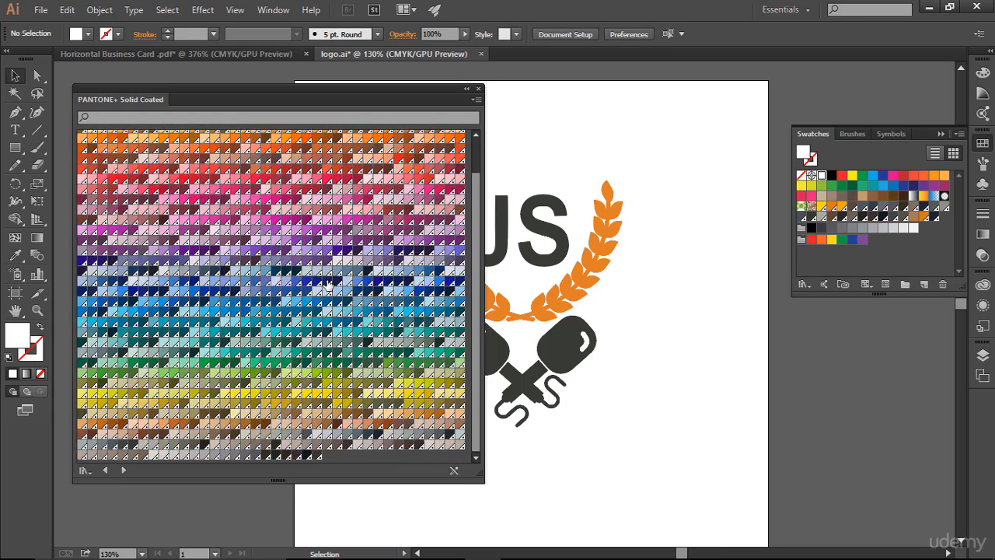
pyautogui.scroll(3, 328, 285)
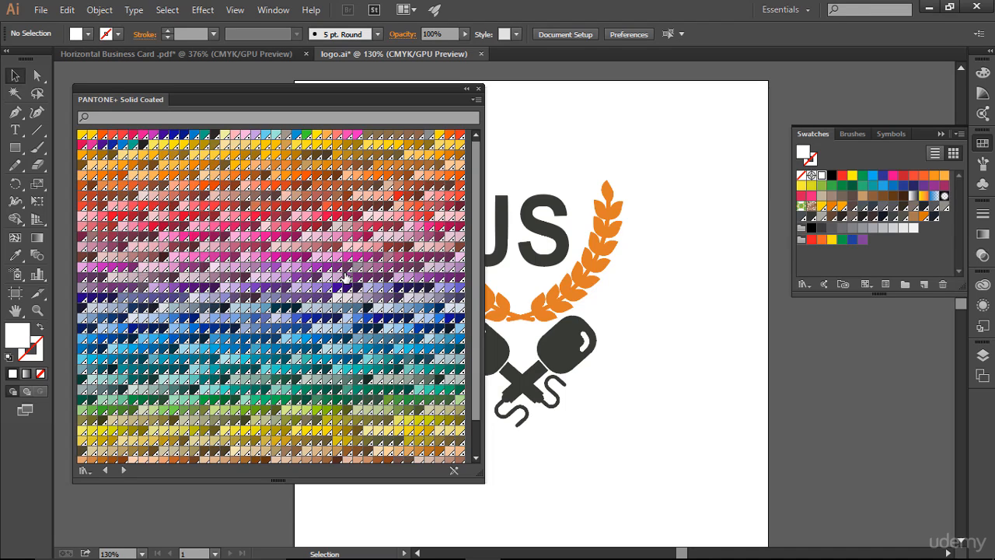
pyautogui.scroll(-2, 345, 278)
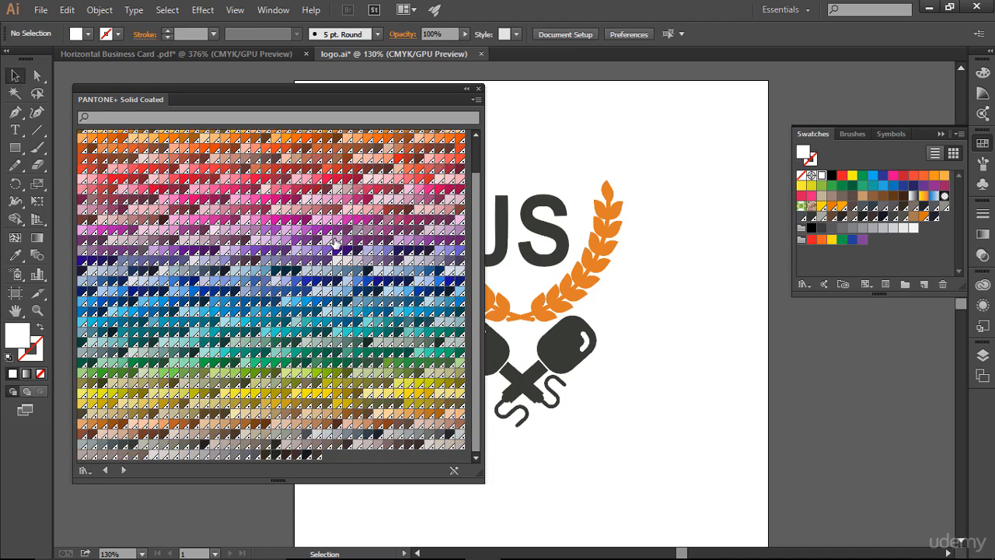
pyautogui.click(478, 89)
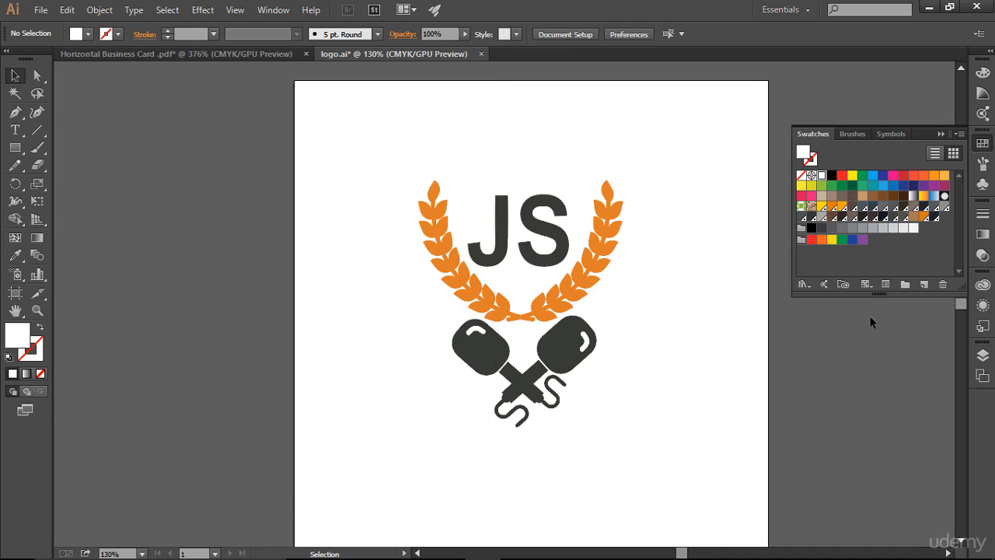
# Step: Put the swatches away, leave the logo deselected, and switch back to the Horizontal Business Card document
pyautogui.click(581, 284)
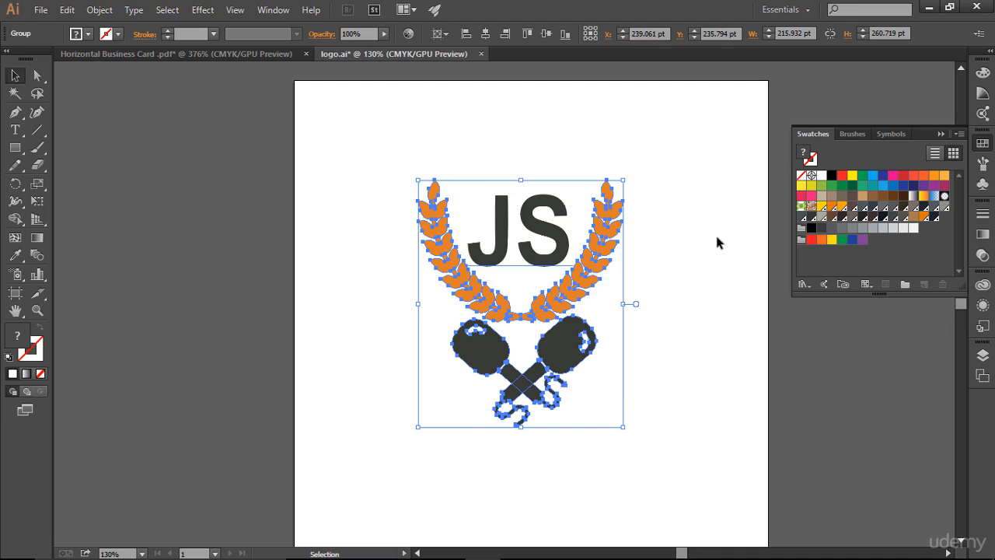
pyautogui.click(940, 134)
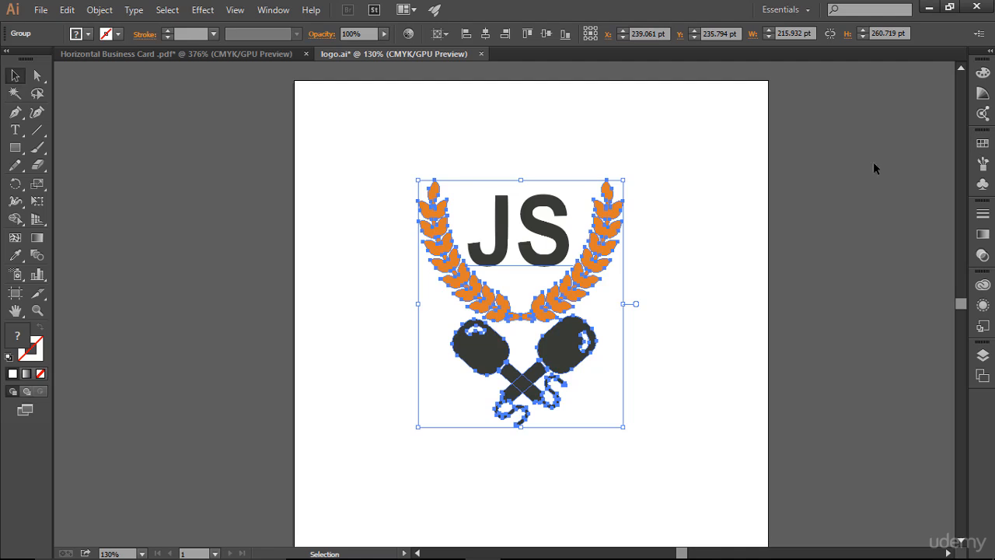
pyautogui.click(737, 204)
pyautogui.click(208, 51)
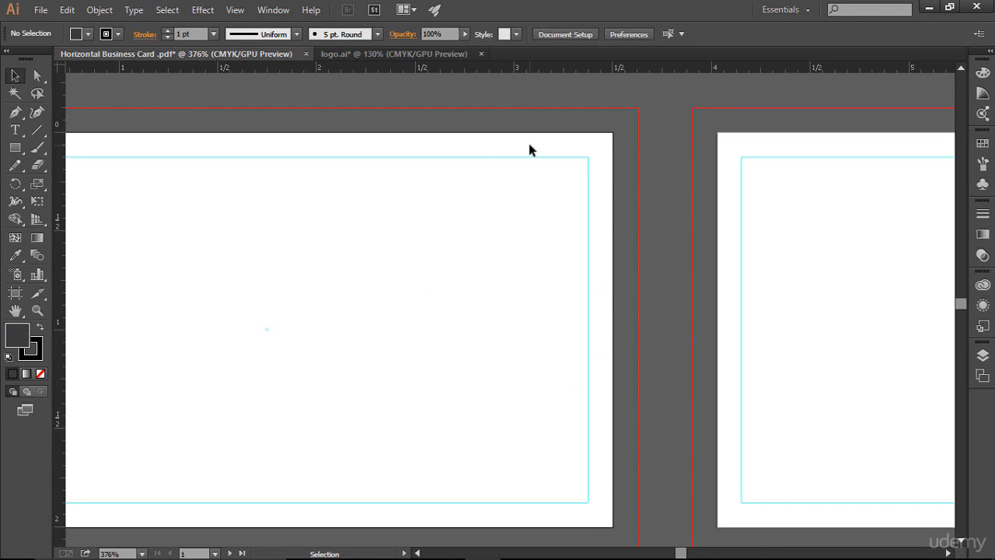
pyautogui.click(394, 54)
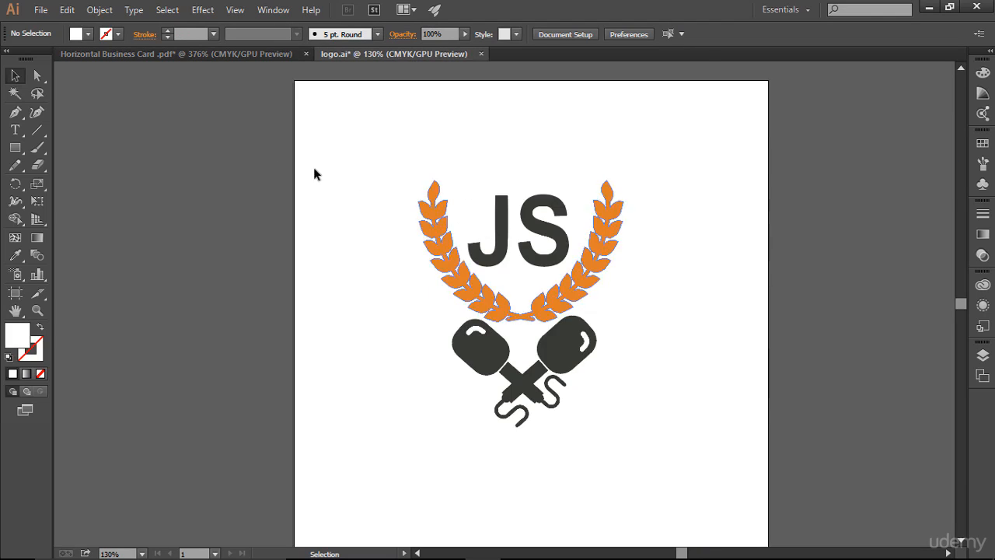
pyautogui.click(236, 56)
pyautogui.press('d')
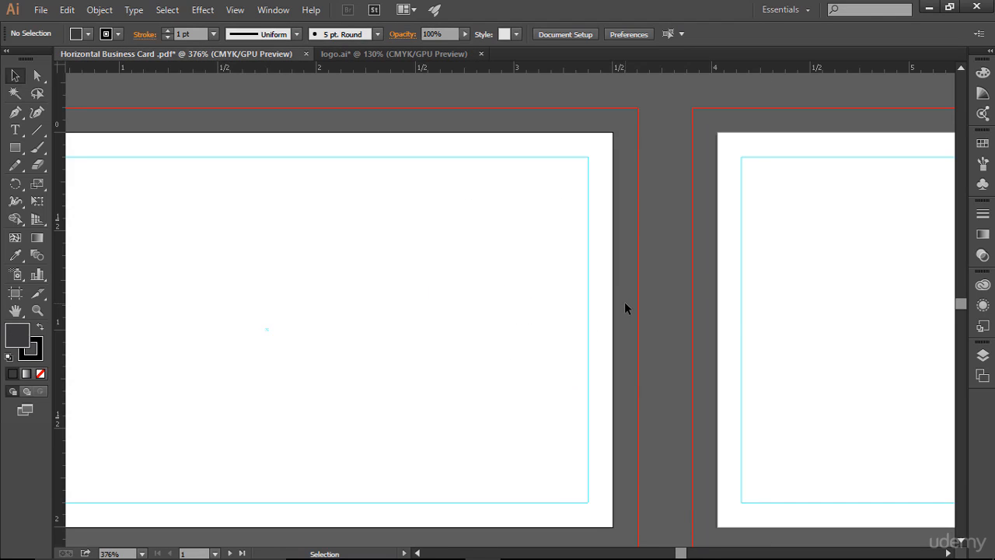